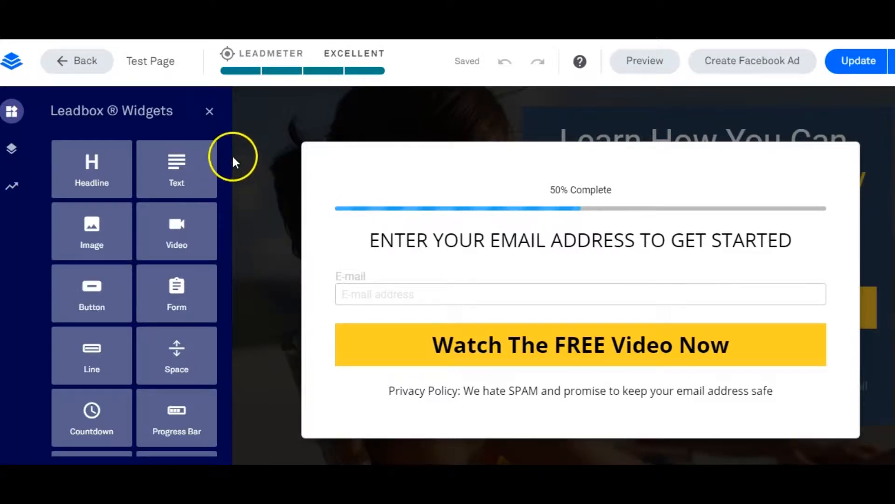
- Leave the Leadbox editor and view the published page to check where the background section ends below the opt-in box
{"action": "left_click", "coordinate": [209, 111]}
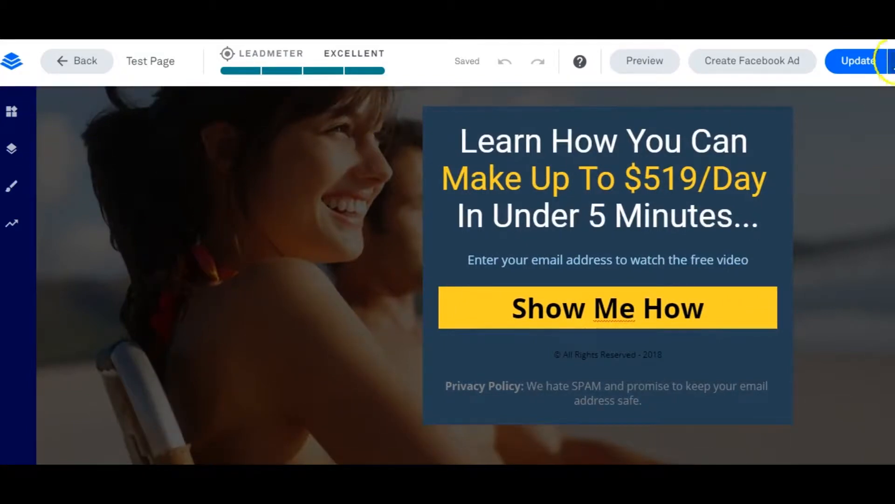
{"action": "left_click", "coordinate": [890, 65]}
{"action": "left_click", "coordinate": [828, 134]}
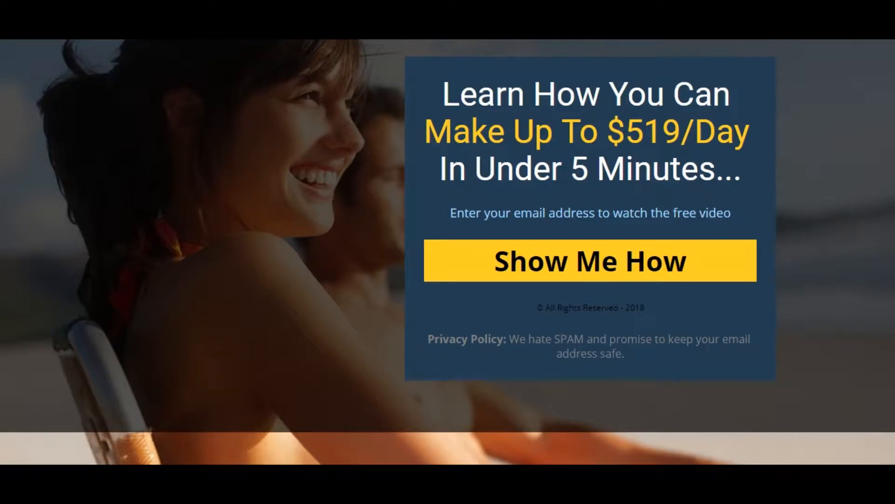
{"action": "left_click", "coordinate": [187, 14]}
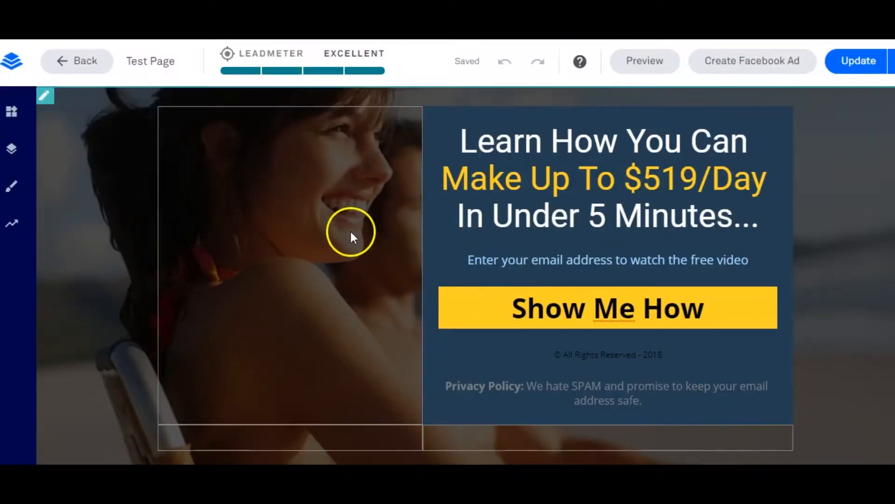
{"action": "scroll", "coordinate": [351, 232], "scroll_direction": "down", "scroll_amount": 3}
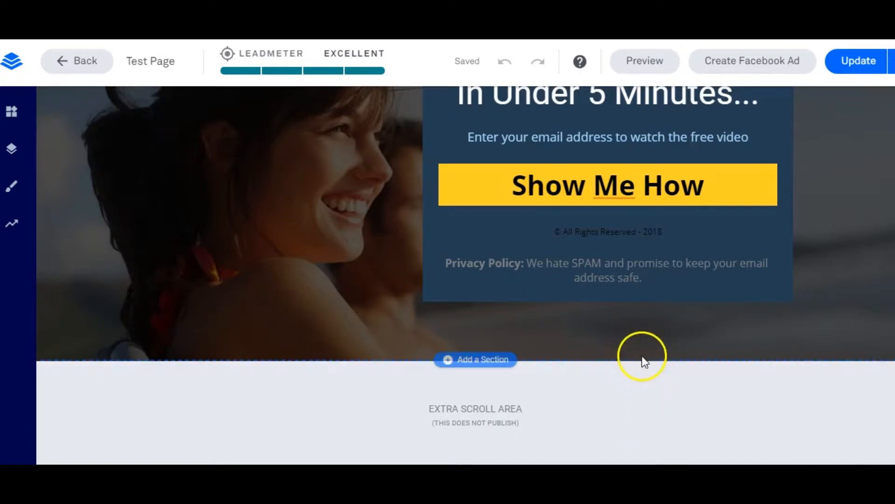
{"action": "scroll", "coordinate": [149, 282], "scroll_direction": "up", "scroll_amount": 3}
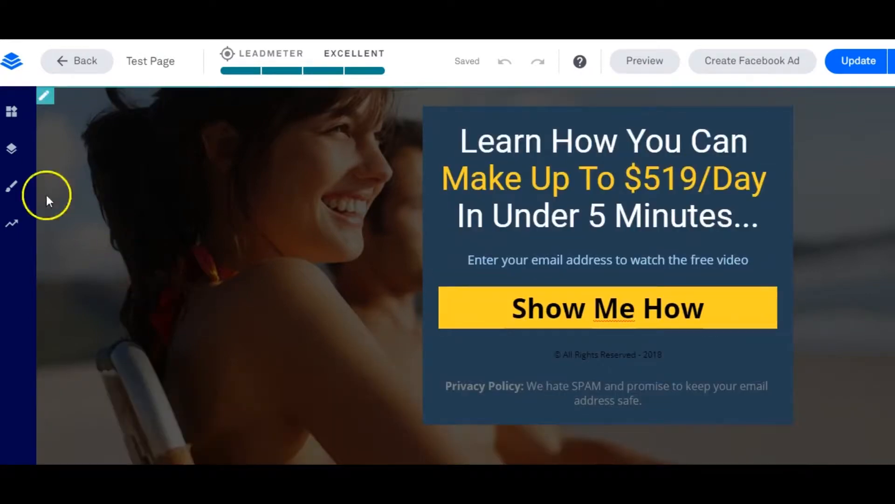
- Set the Hero section's bottom padding to 10 in its section style settings
{"action": "left_click", "coordinate": [11, 149]}
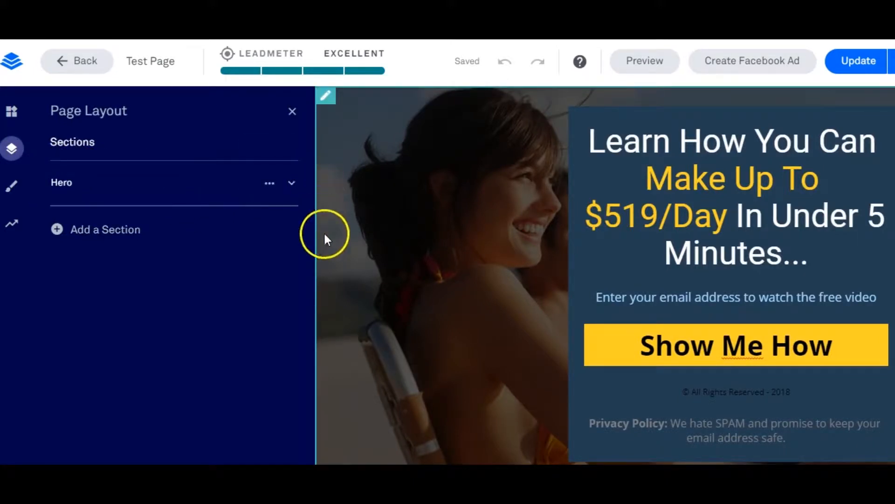
{"action": "scroll", "coordinate": [325, 236], "scroll_direction": "down", "scroll_amount": 3}
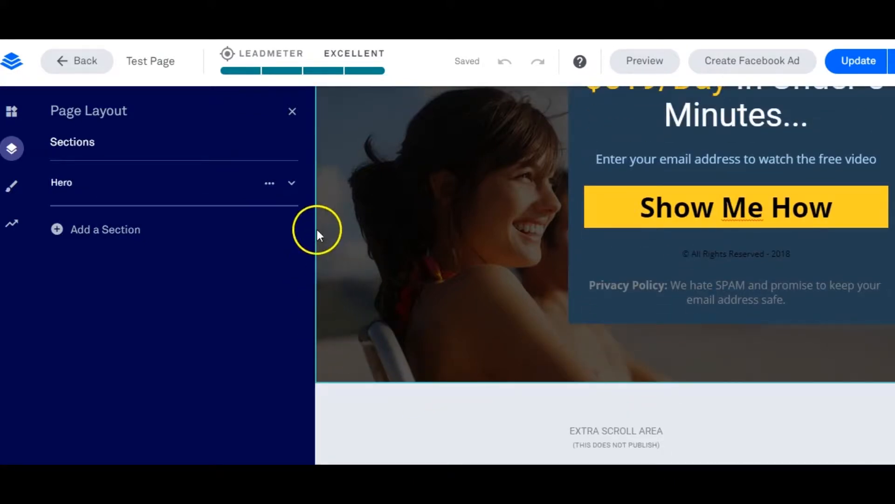
{"action": "left_click", "coordinate": [293, 184]}
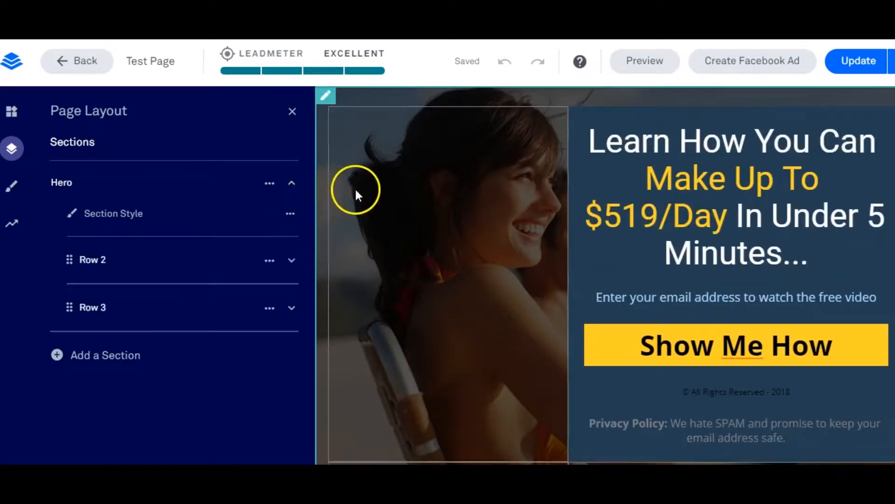
{"action": "scroll", "coordinate": [356, 194], "scroll_direction": "down", "scroll_amount": 3}
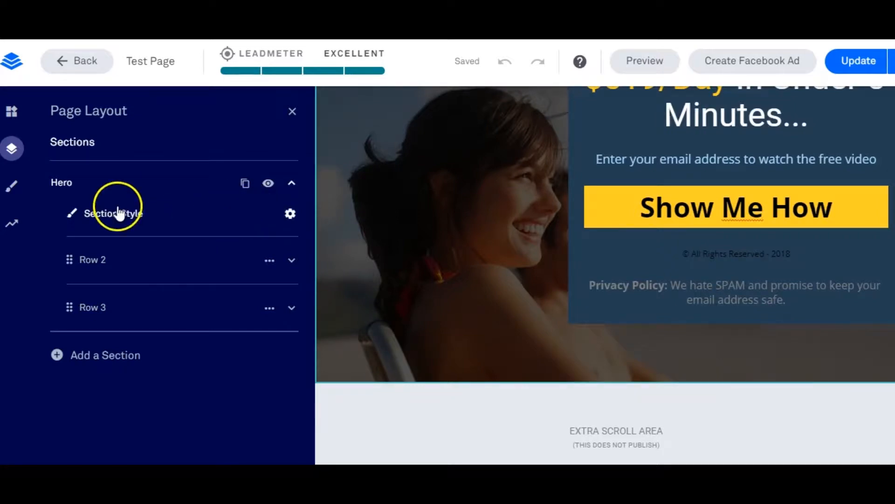
{"action": "mouse_move", "coordinate": [237, 212]}
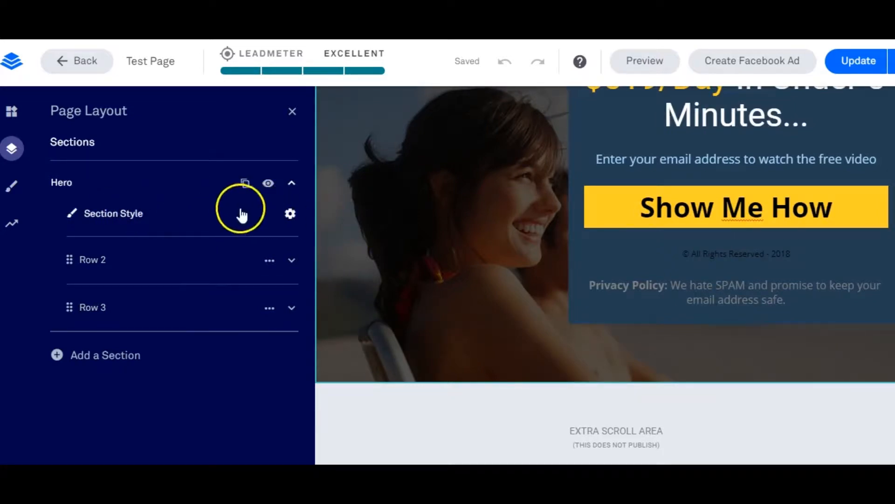
{"action": "left_click", "coordinate": [291, 215]}
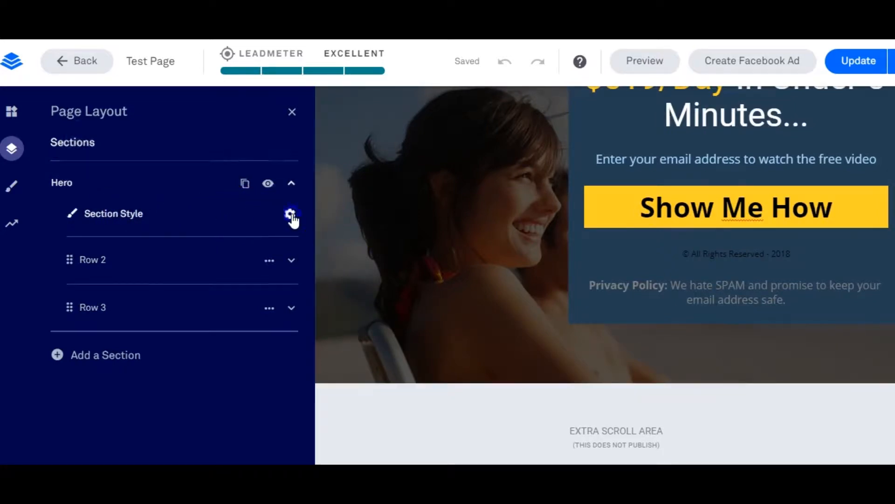
{"action": "scroll", "coordinate": [198, 294], "scroll_direction": "down", "scroll_amount": 2}
{"action": "scroll", "coordinate": [198, 294], "scroll_direction": "down", "scroll_amount": 1}
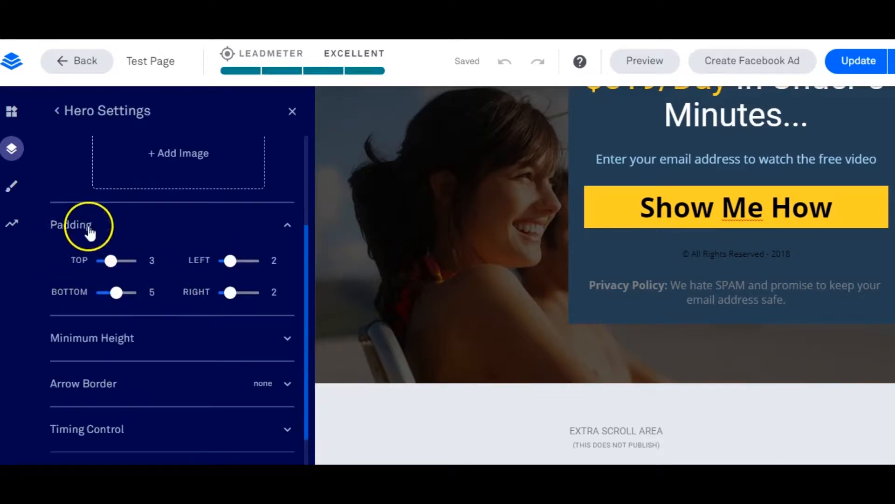
{"action": "mouse_move", "coordinate": [113, 286]}
{"action": "left_mouse_down"}
{"action": "mouse_move", "coordinate": [117, 292]}
{"action": "mouse_move", "coordinate": [104, 292]}
{"action": "left_mouse_up"}
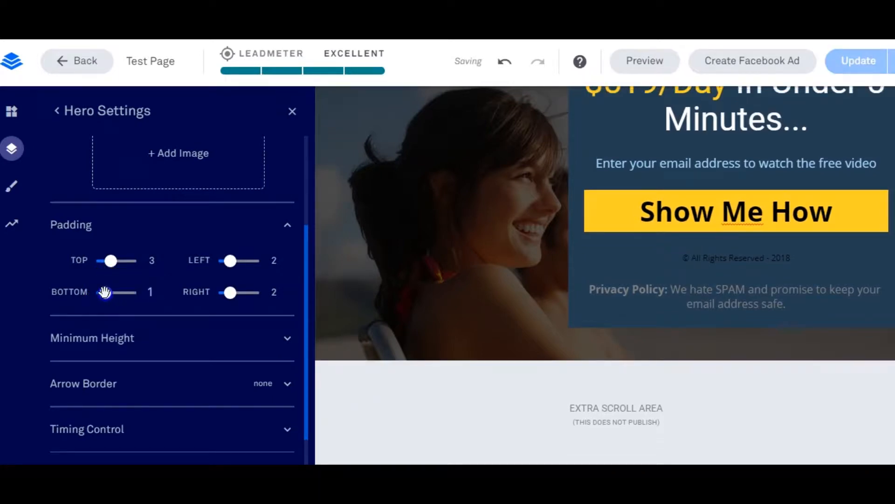
{"action": "left_click_drag", "start_coordinate": [105, 292], "coordinate": [147, 293]}
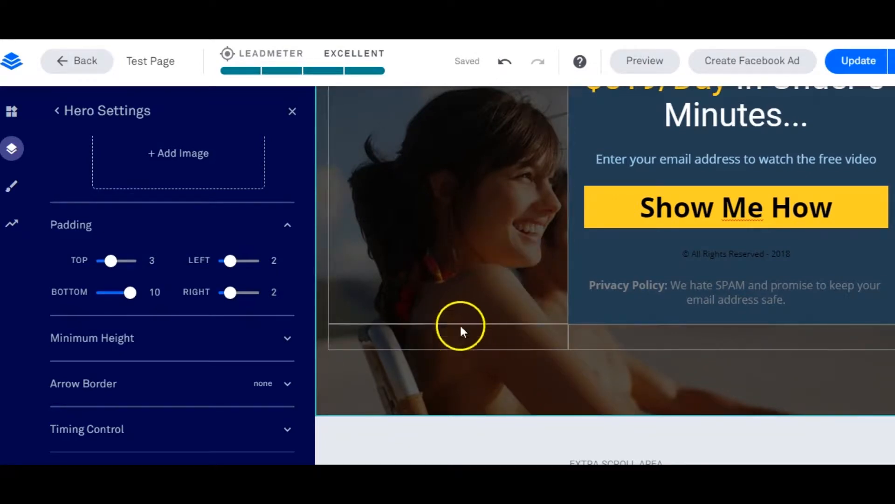
{"action": "scroll", "coordinate": [504, 309], "scroll_direction": "down", "scroll_amount": 1}
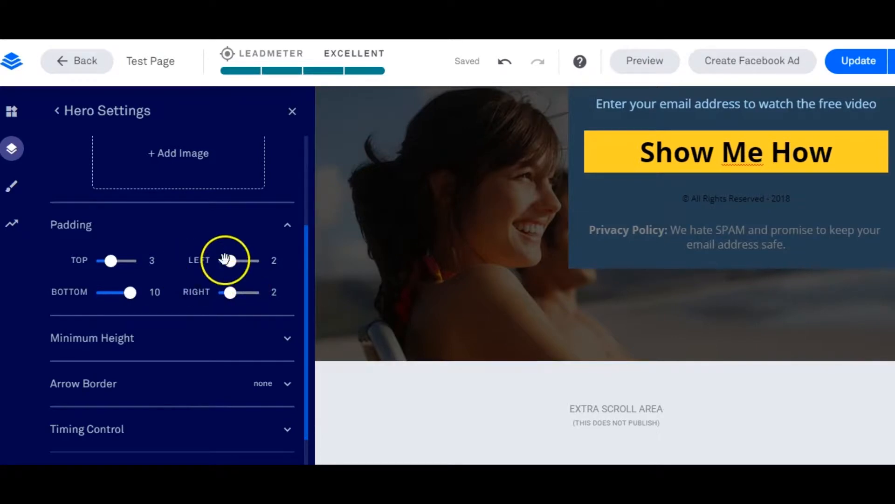
{"action": "scroll", "coordinate": [226, 261], "scroll_direction": "up", "scroll_amount": 3}
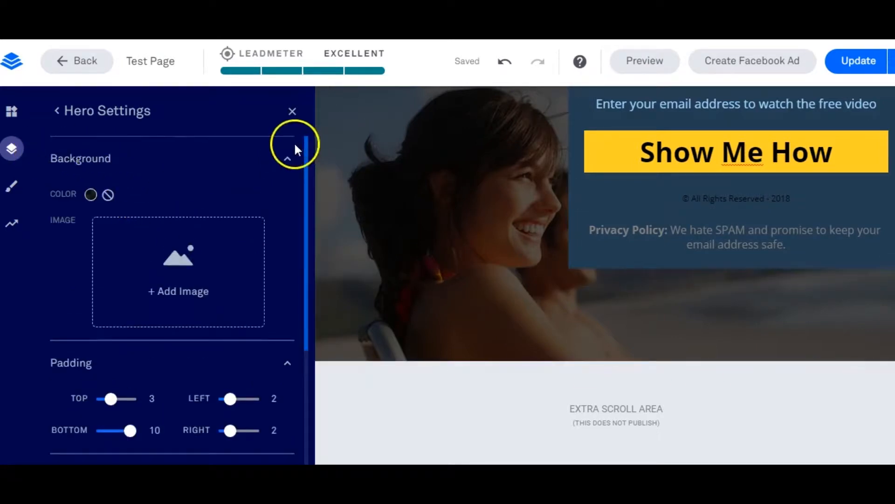
- Set both the bottom margin and the bottom padding of Column 2 in the Hero section's Row 3 to 10
{"action": "left_click", "coordinate": [57, 111]}
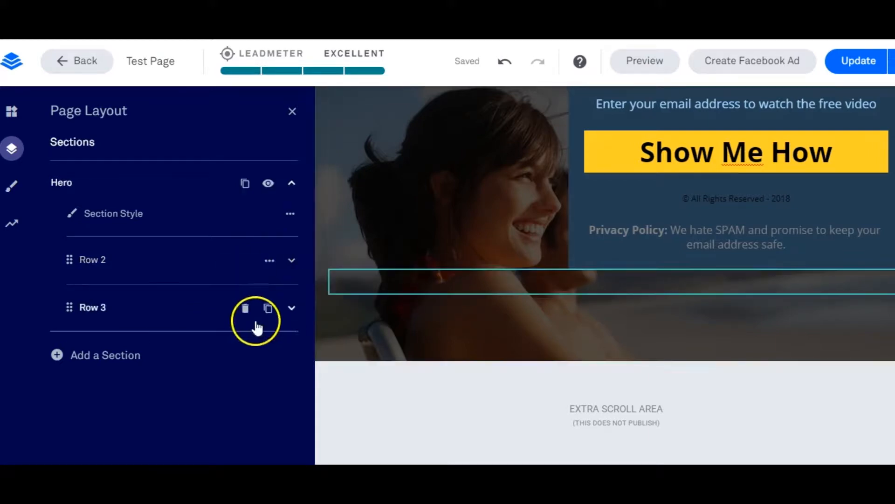
{"action": "left_click", "coordinate": [291, 310]}
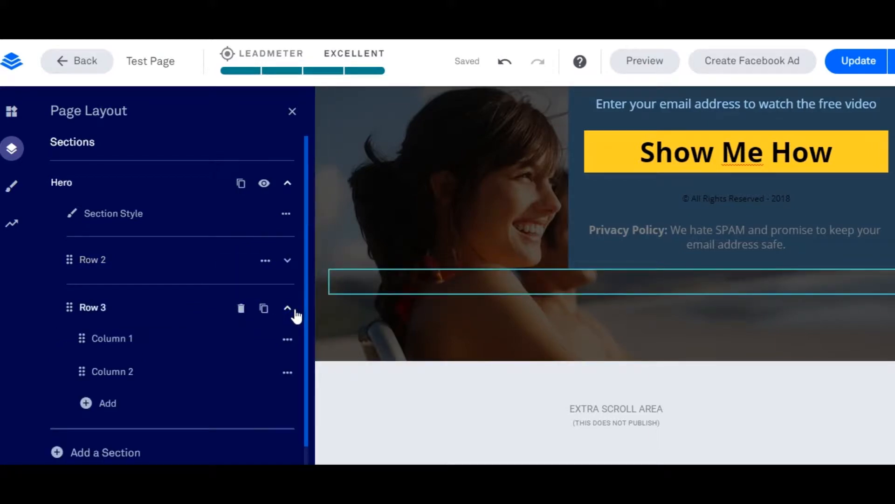
{"action": "scroll", "coordinate": [235, 313], "scroll_direction": "down", "scroll_amount": 1}
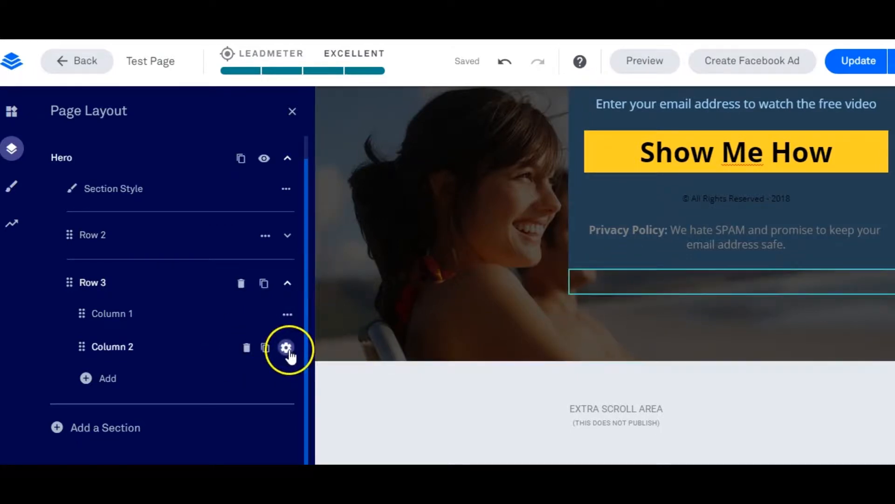
{"action": "left_click", "coordinate": [287, 349]}
{"action": "scroll", "coordinate": [75, 308], "scroll_direction": "down", "scroll_amount": 3}
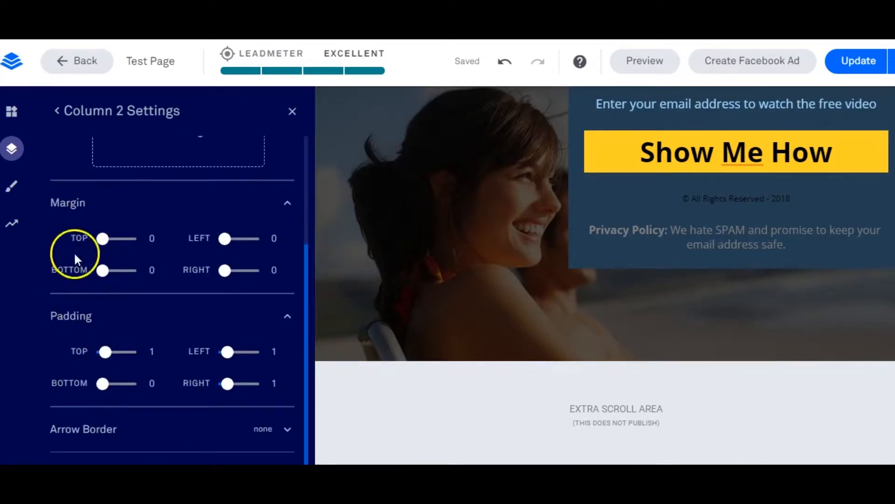
{"action": "left_click_drag", "start_coordinate": [102, 270], "coordinate": [130, 270]}
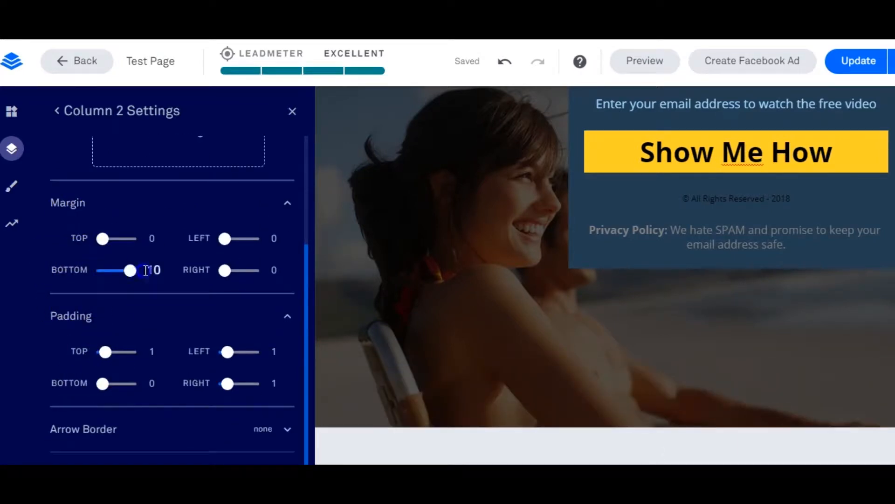
{"action": "left_click_drag", "start_coordinate": [102, 382], "coordinate": [154, 382]}
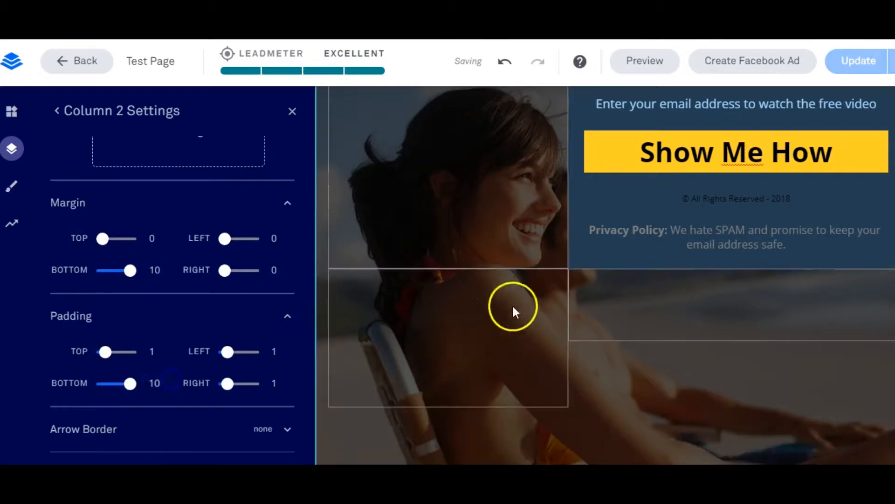
{"action": "scroll", "coordinate": [499, 318], "scroll_direction": "down", "scroll_amount": 2}
{"action": "scroll", "coordinate": [683, 336], "scroll_direction": "up", "scroll_amount": 5}
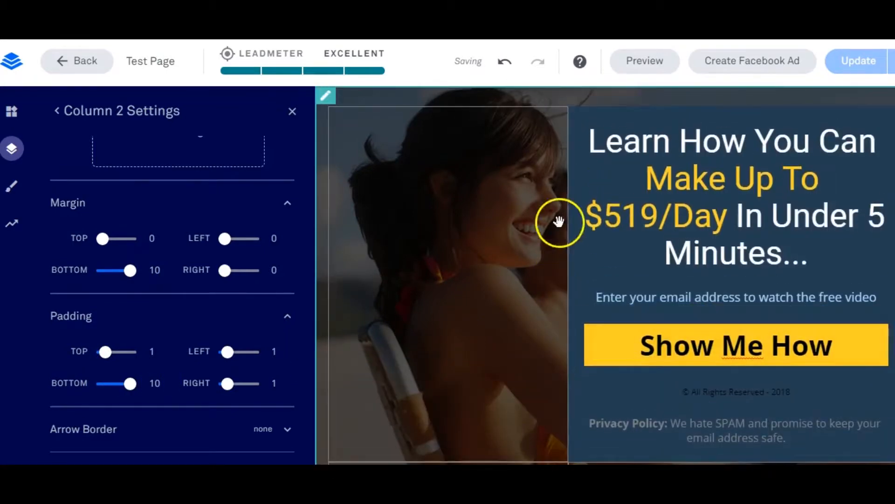
- Update the published page and view it live to check the background below the opt-in box
{"action": "left_click", "coordinate": [860, 60]}
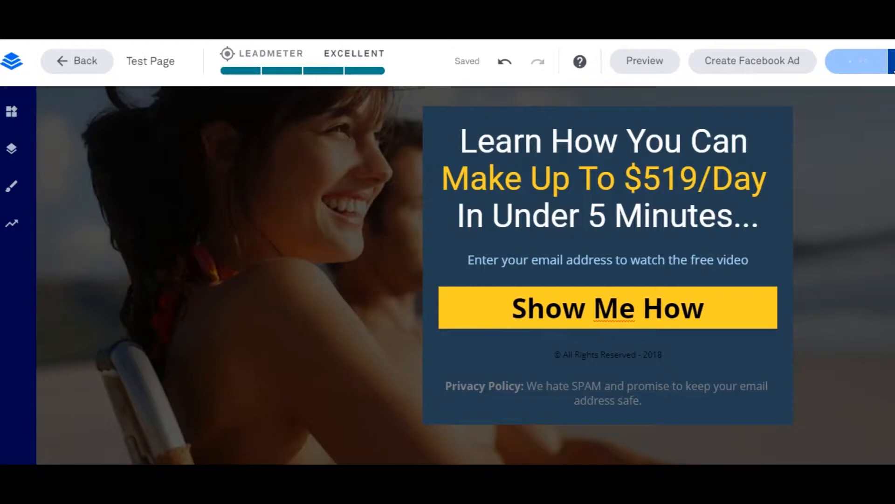
{"action": "left_click", "coordinate": [870, 80]}
{"action": "scroll", "coordinate": [239, 184], "scroll_direction": "down", "scroll_amount": 3}
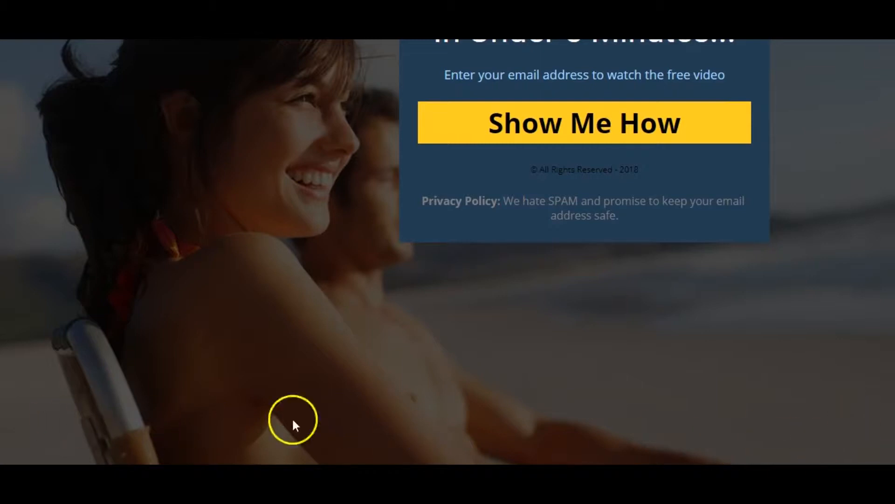
{"action": "scroll", "coordinate": [295, 334], "scroll_direction": "up", "scroll_amount": 3}
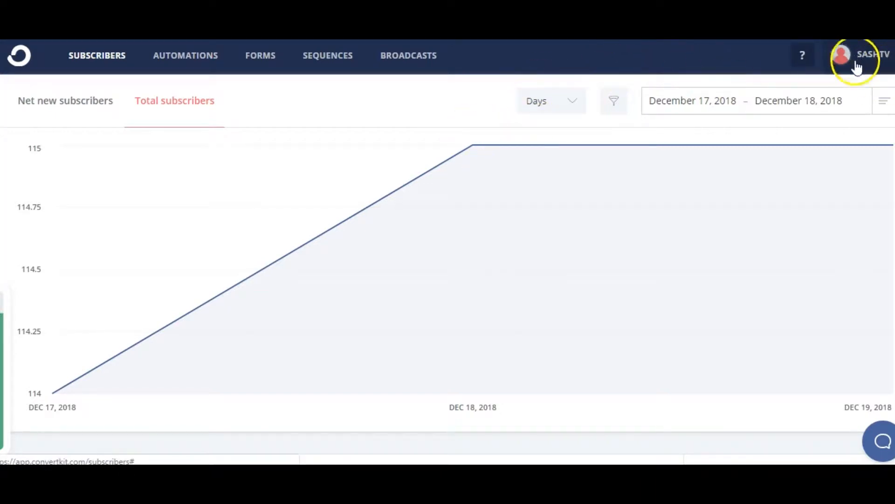
- Switch to ConvertKit and copy the API key from the account settings
{"action": "left_click", "coordinate": [882, 66]}
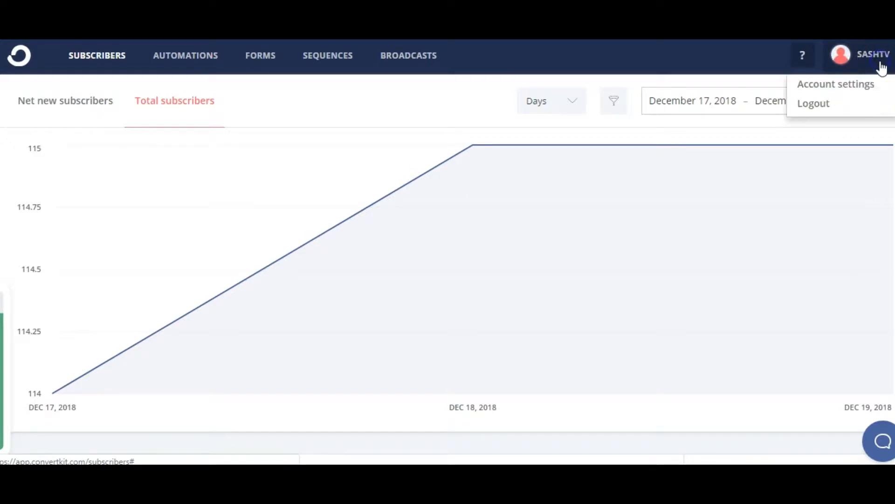
{"action": "left_click", "coordinate": [840, 85]}
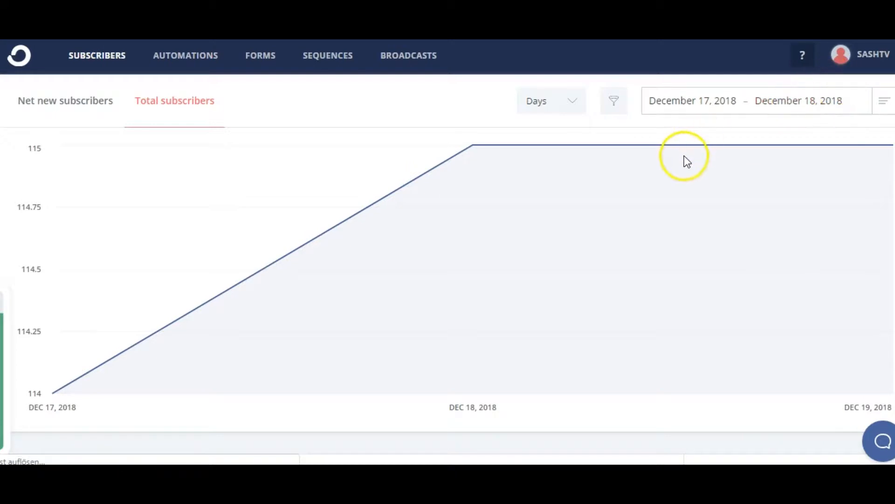
{"action": "left_click", "coordinate": [874, 55]}
{"action": "left_click", "coordinate": [855, 90]}
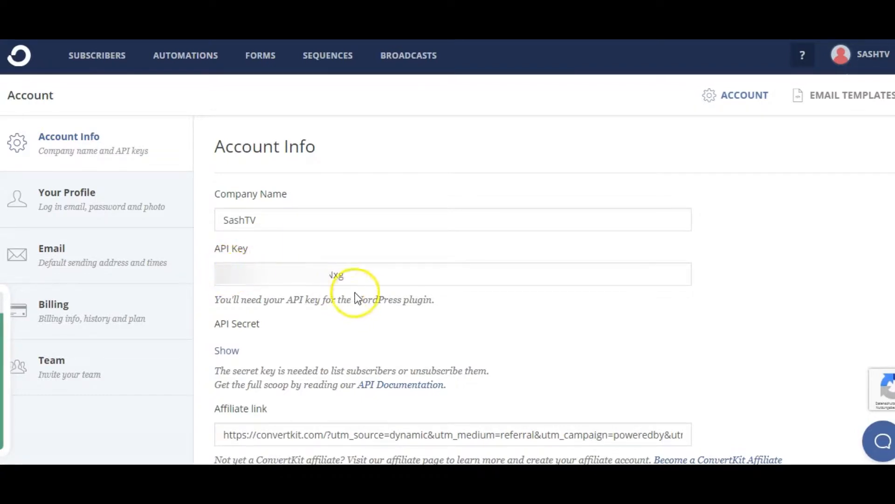
{"action": "left_click_drag", "start_coordinate": [370, 277], "coordinate": [313, 276]}
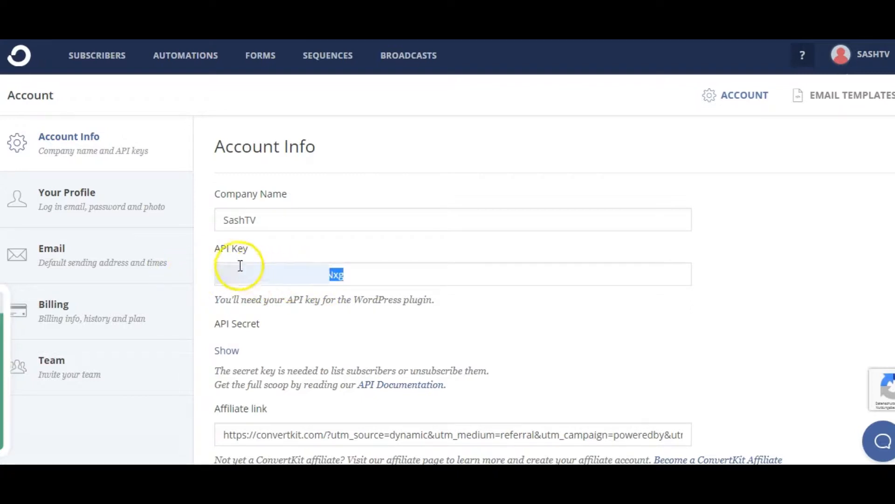
{"action": "right_click", "coordinate": [263, 272]}
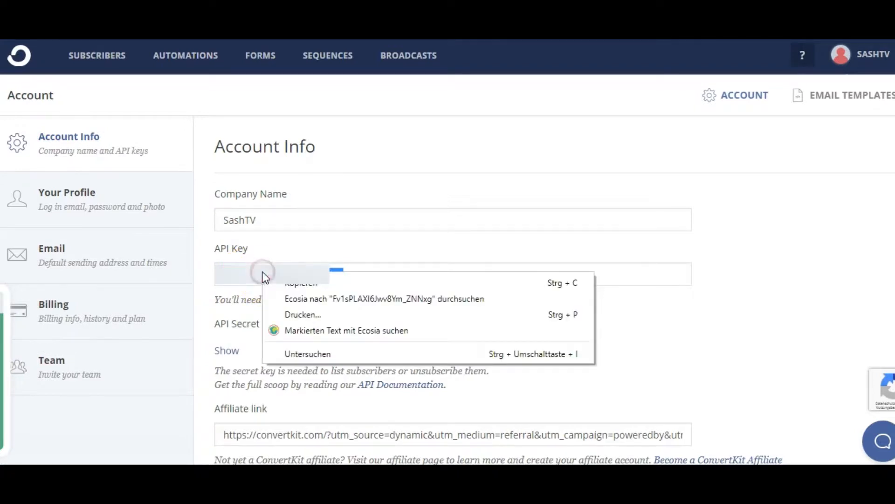
{"action": "left_click", "coordinate": [290, 280]}
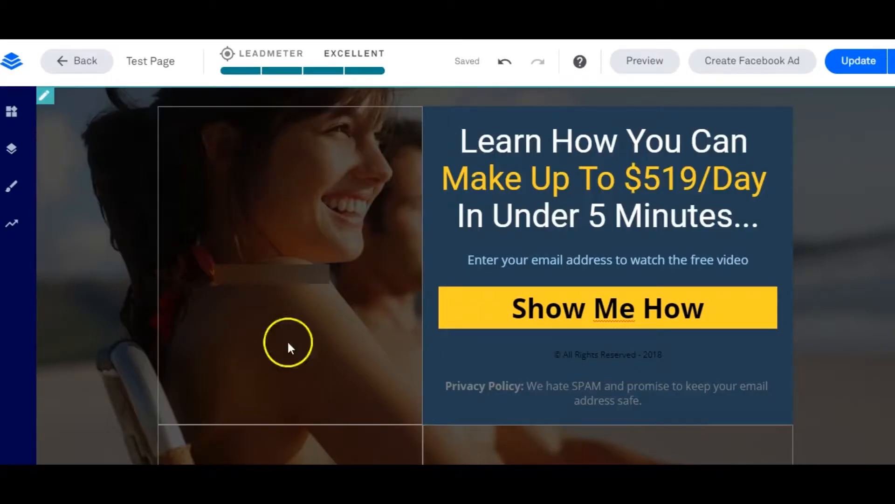
- Open the integration settings of the email form in the "Show Me How" button's Leadbox
{"action": "mouse_move", "coordinate": [485, 306]}
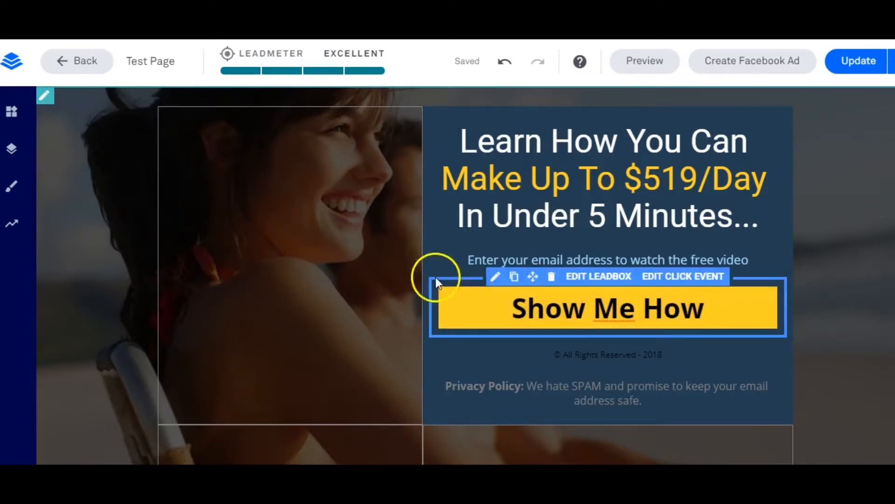
{"action": "left_click", "coordinate": [480, 308]}
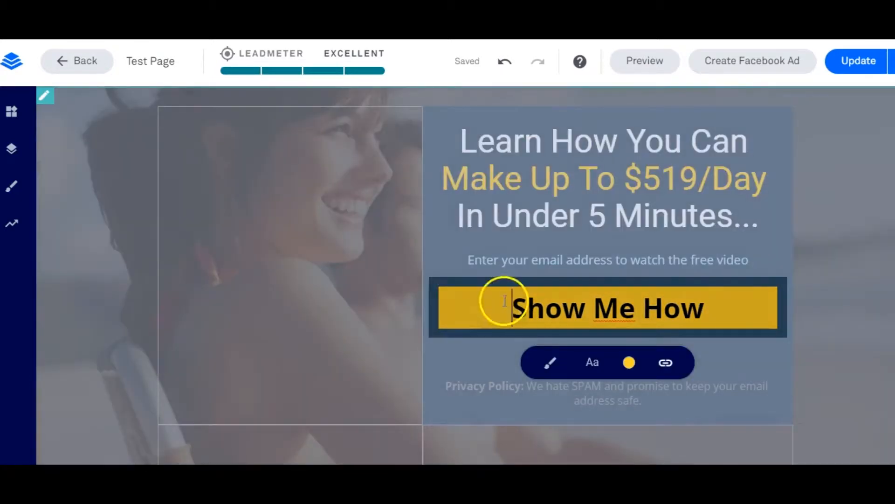
{"action": "left_click", "coordinate": [835, 243]}
{"action": "left_click", "coordinate": [609, 303]}
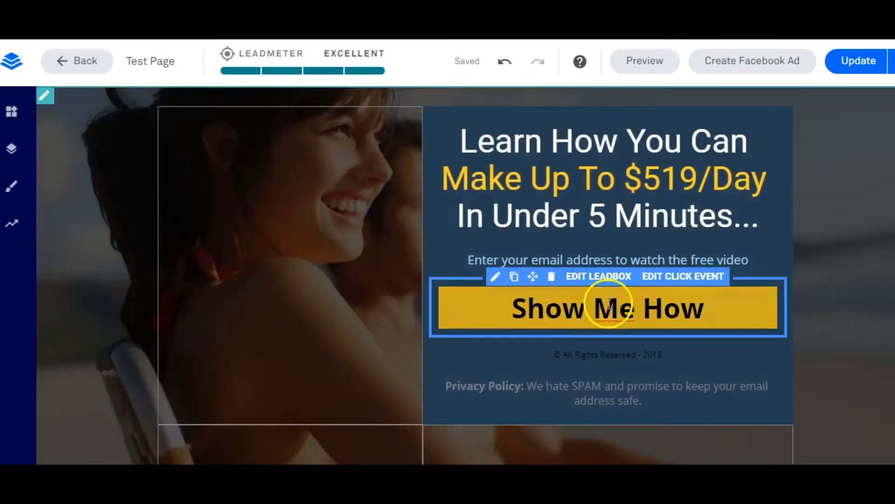
{"action": "left_click", "coordinate": [585, 260]}
{"action": "left_click", "coordinate": [585, 289]}
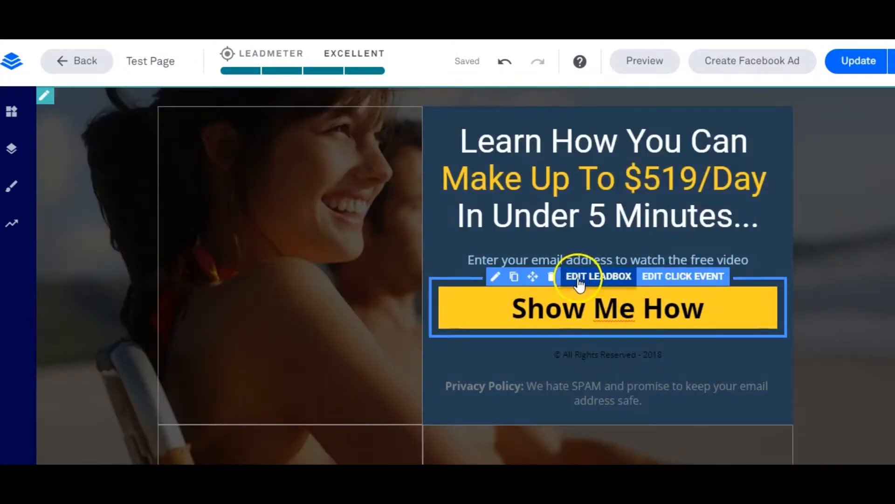
{"action": "left_click", "coordinate": [599, 276]}
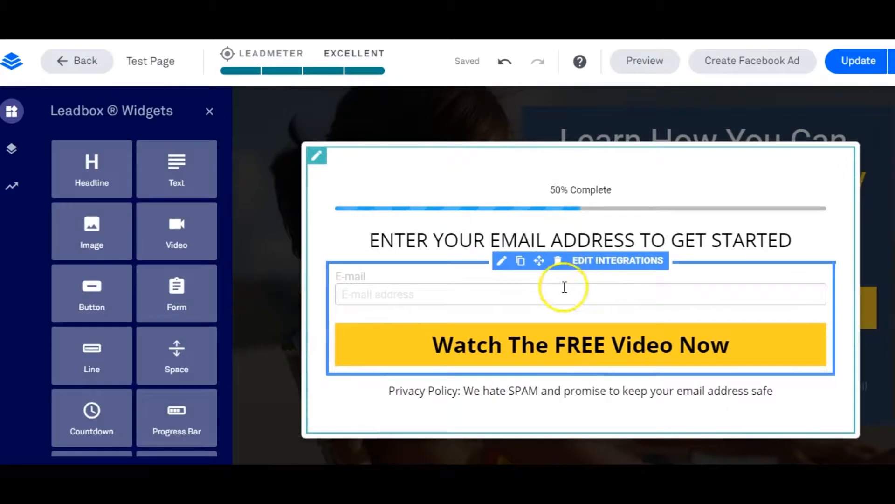
{"action": "left_click", "coordinate": [363, 340]}
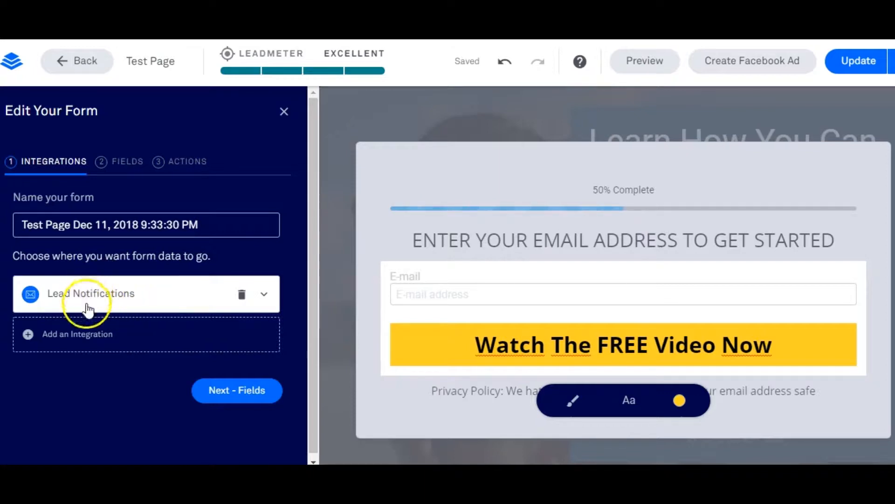
- Browse the additional integration services available for the form and open the ConvertKit account management
{"action": "left_click", "coordinate": [84, 338]}
{"action": "scroll", "coordinate": [154, 340], "scroll_direction": "down", "scroll_amount": 3}
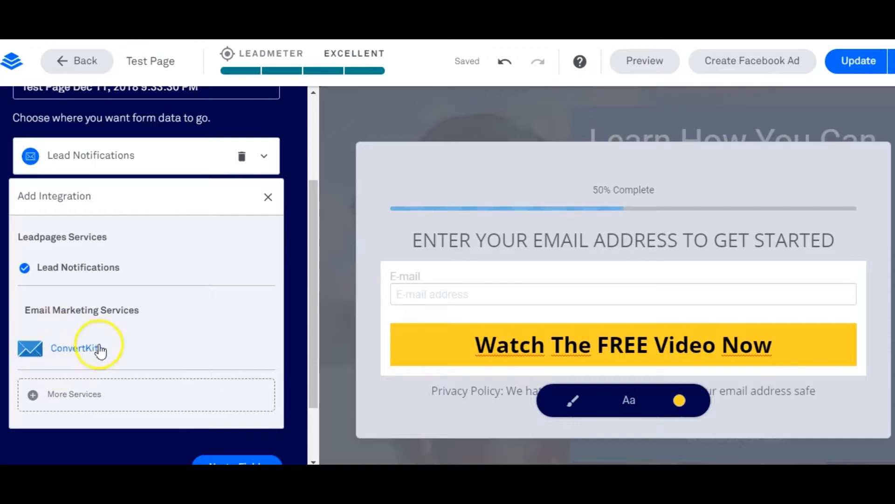
{"action": "left_click", "coordinate": [85, 396]}
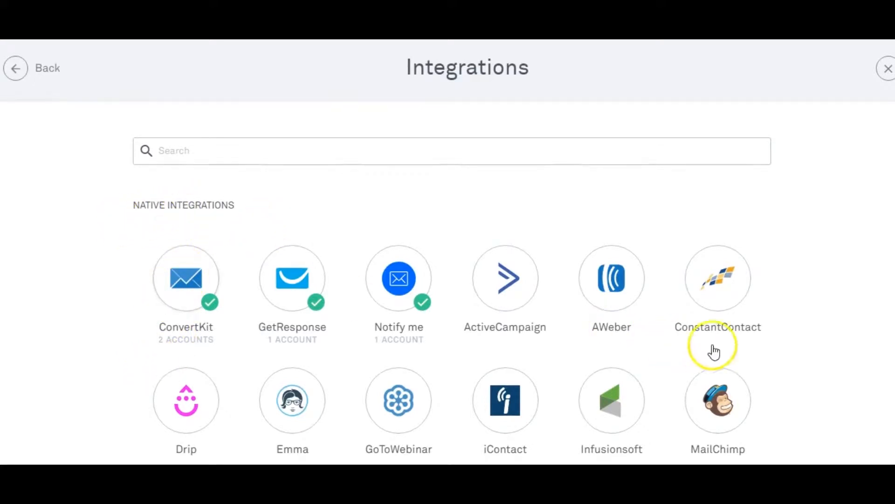
{"action": "scroll", "coordinate": [727, 336], "scroll_direction": "down", "scroll_amount": 3}
{"action": "scroll", "coordinate": [415, 350], "scroll_direction": "up", "scroll_amount": 3}
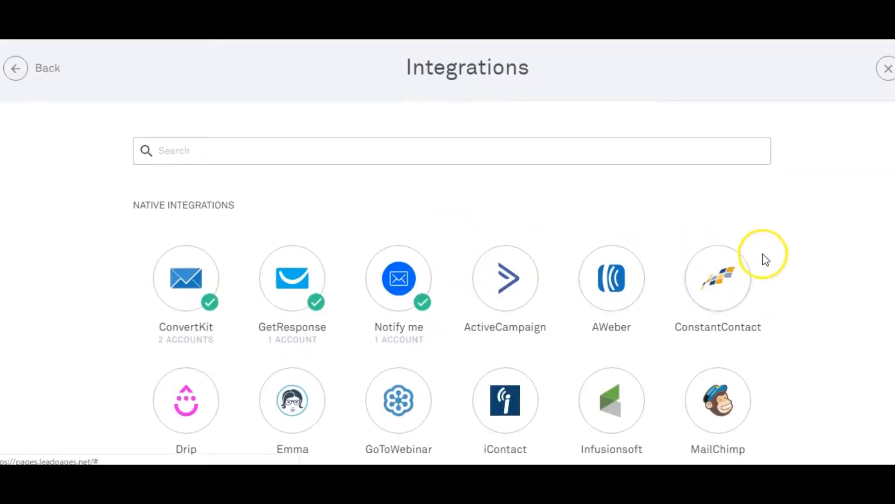
{"action": "scroll", "coordinate": [652, 282], "scroll_direction": "down", "scroll_amount": 2}
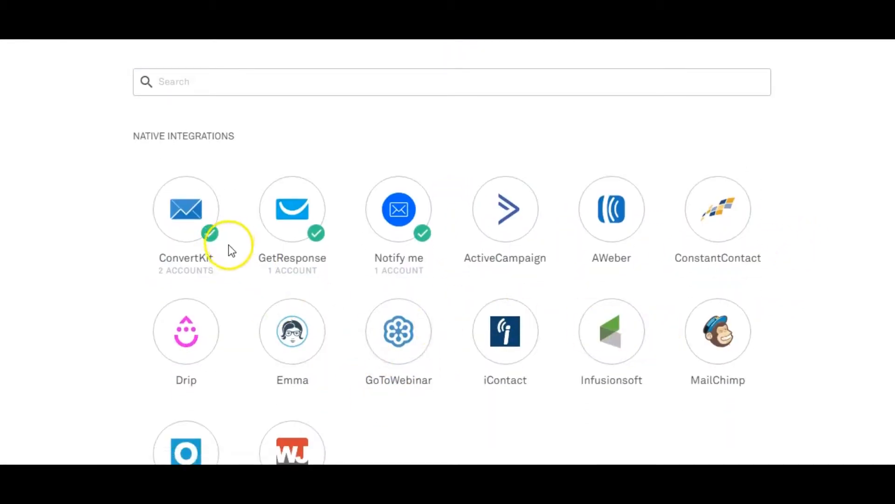
{"action": "scroll", "coordinate": [229, 252], "scroll_direction": "up", "scroll_amount": 2}
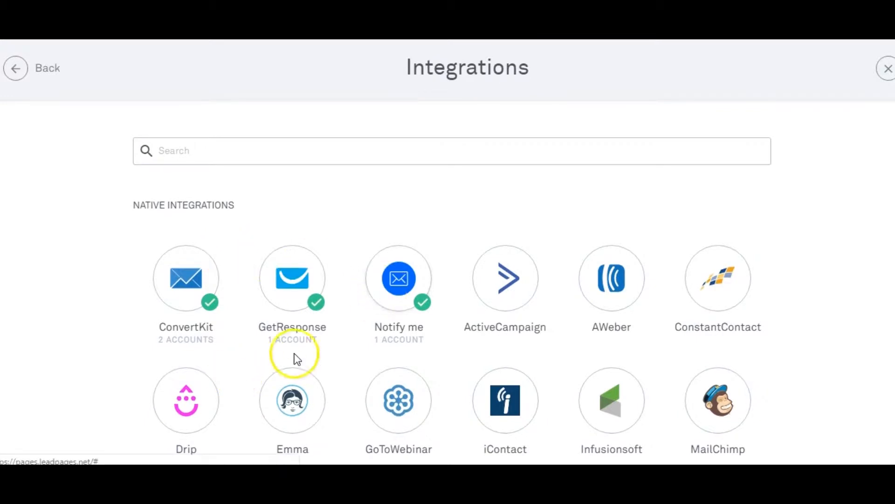
{"action": "scroll", "coordinate": [236, 376], "scroll_direction": "down", "scroll_amount": 2}
{"action": "scroll", "coordinate": [237, 352], "scroll_direction": "up", "scroll_amount": 2}
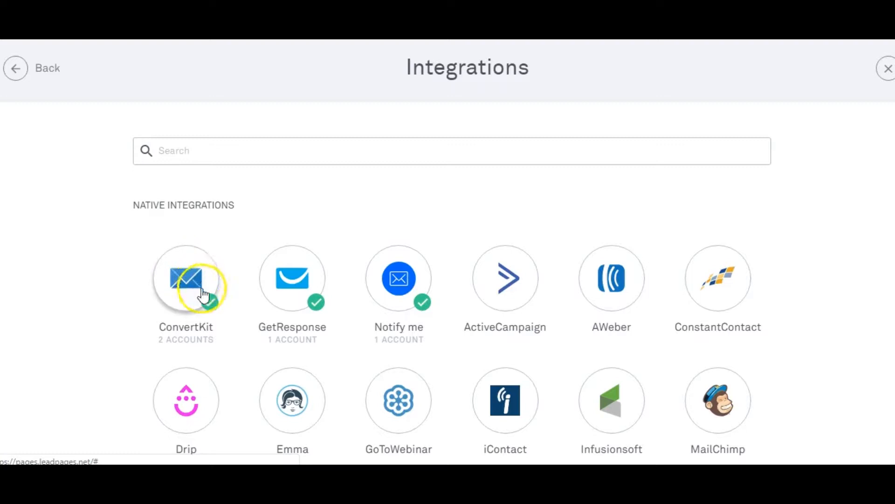
{"action": "left_click", "coordinate": [191, 272]}
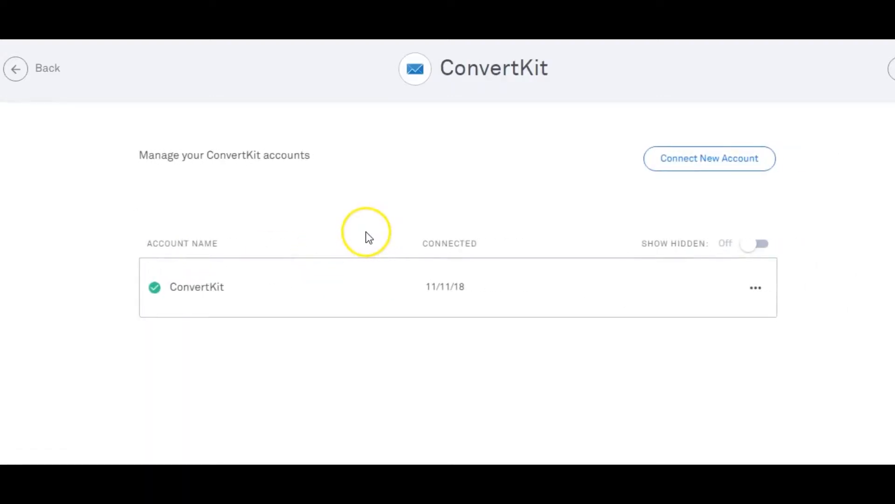
- Paste the ConvertKit API key into a new account connection, then leave the integrations and the Leadbox without connecting it
{"action": "left_click", "coordinate": [662, 164]}
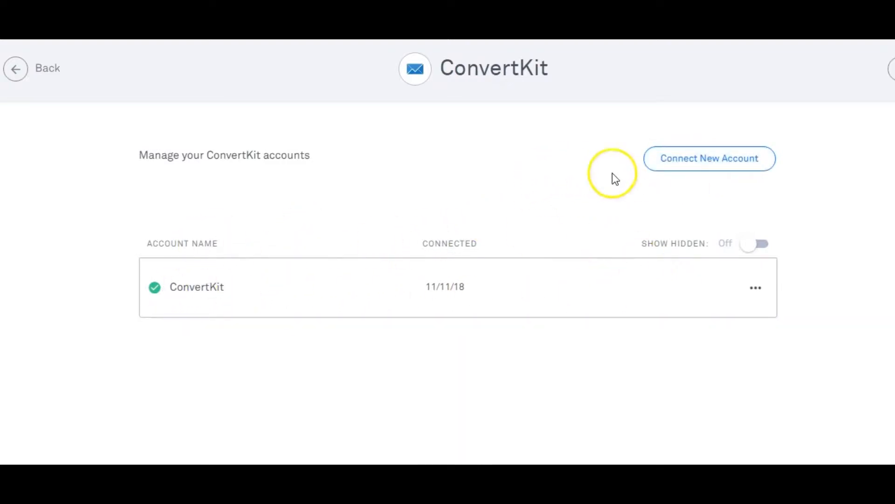
{"action": "left_click", "coordinate": [699, 164]}
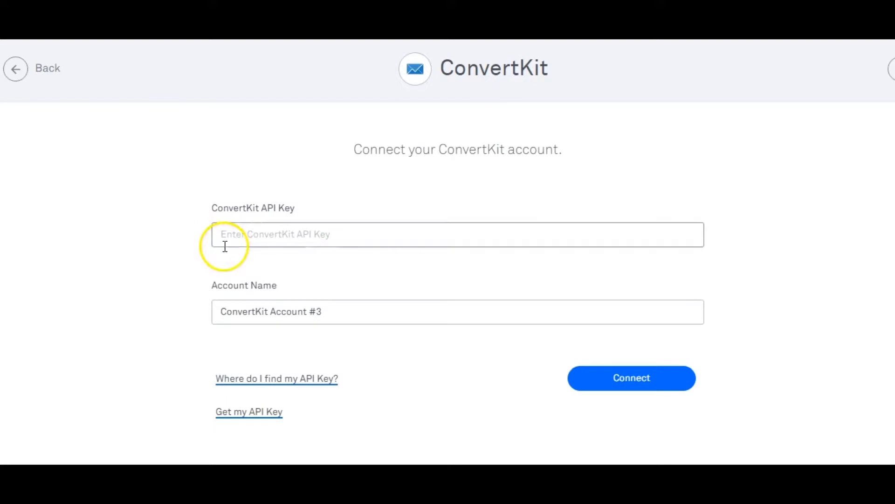
{"action": "left_click", "coordinate": [390, 239]}
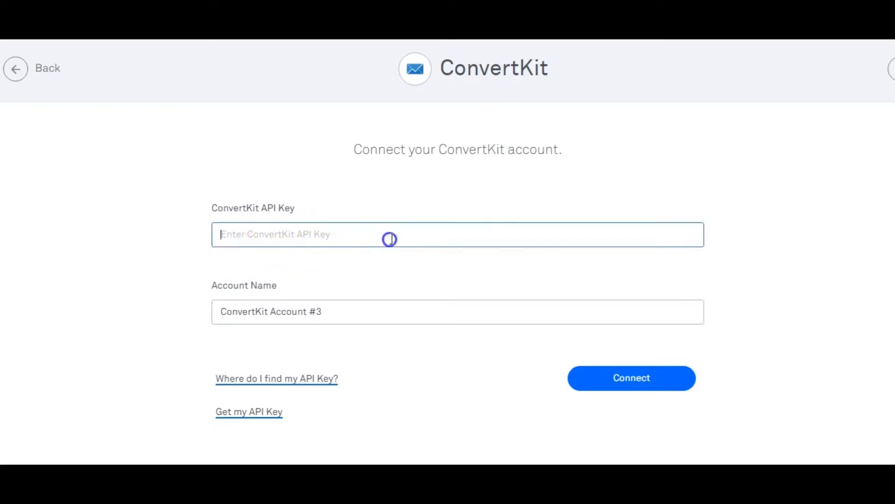
{"action": "right_click", "coordinate": [284, 233]}
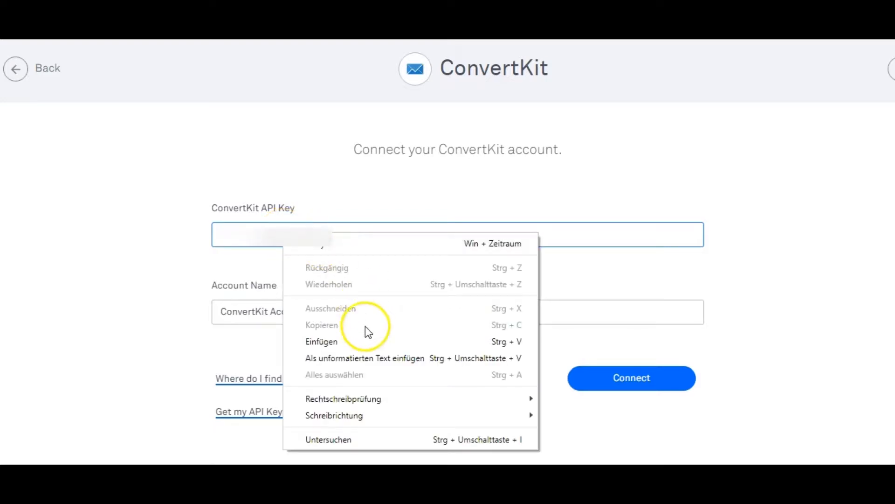
{"action": "left_click", "coordinate": [341, 343]}
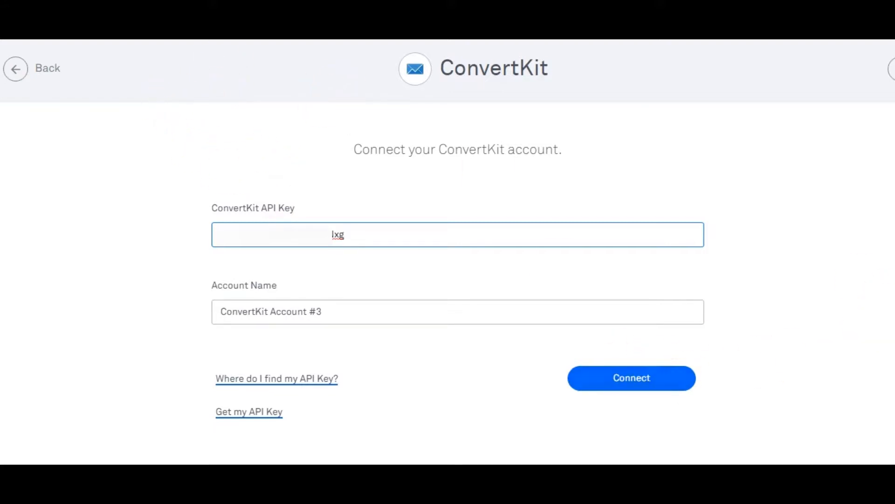
{"action": "left_click", "coordinate": [16, 77]}
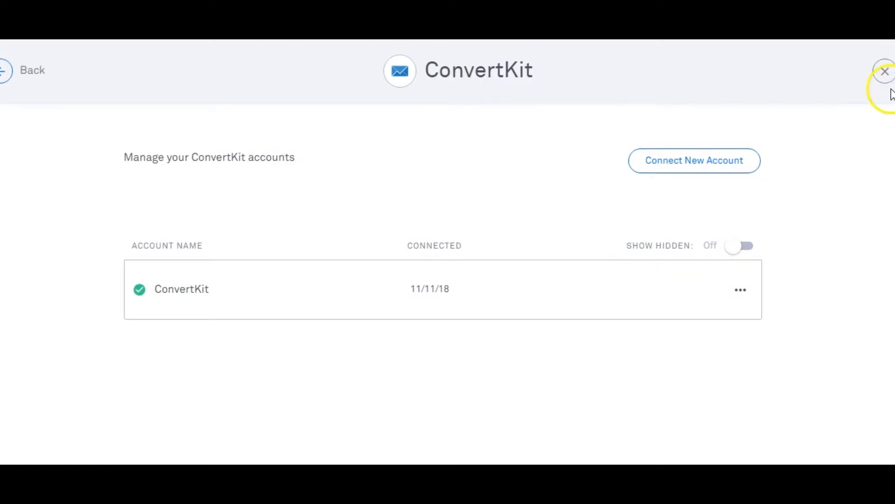
{"action": "left_click", "coordinate": [881, 73]}
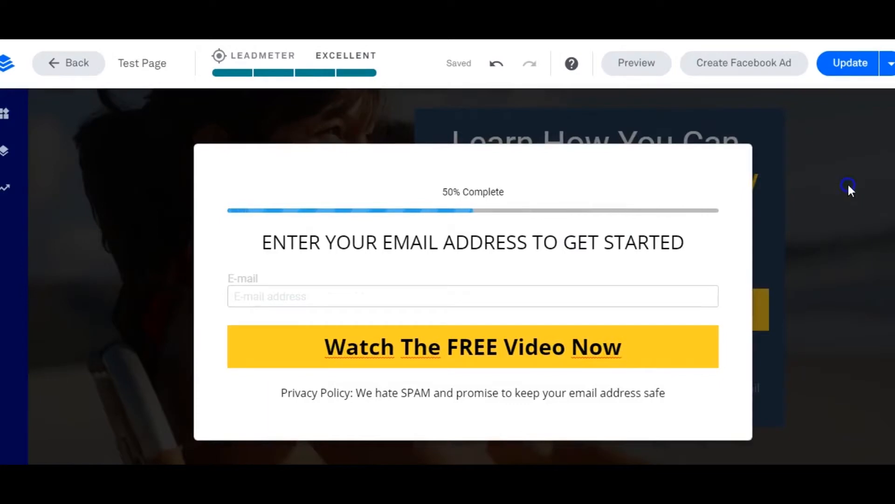
{"action": "left_click", "coordinate": [847, 183]}
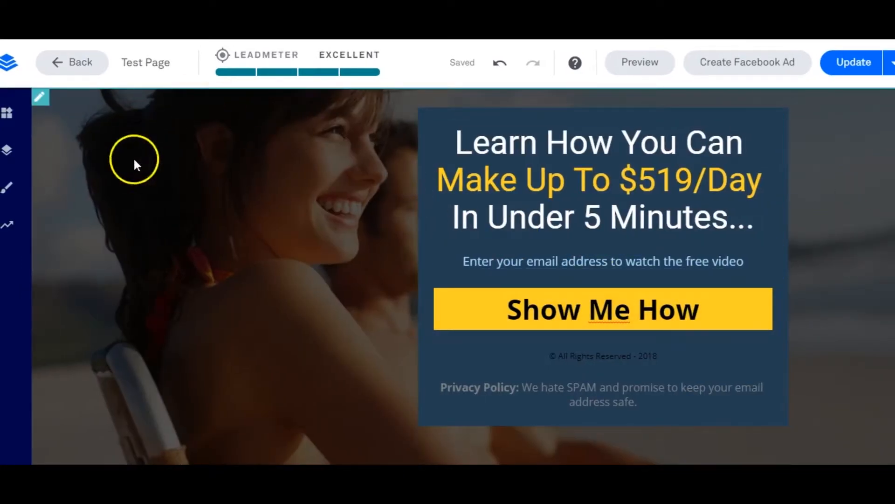
- Switch to the Leadpages dashboard and open the ConvertKit entry in the account's integrations
{"action": "mouse_move", "coordinate": [557, 299]}
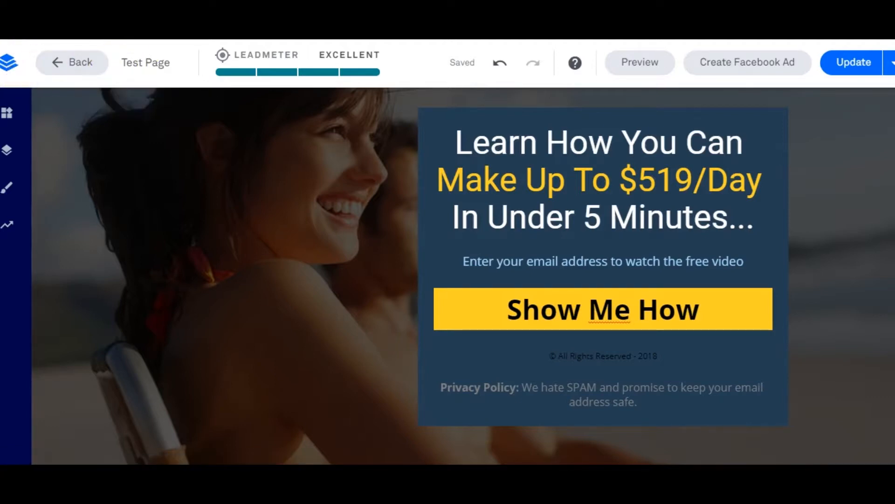
{"action": "key", "text": "ctrl+Tab"}
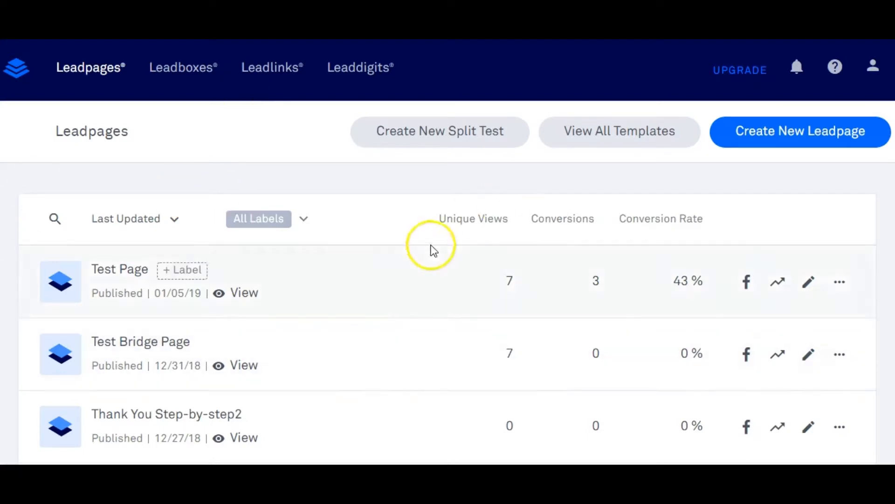
{"action": "scroll", "coordinate": [331, 245], "scroll_direction": "down", "scroll_amount": 1}
{"action": "scroll", "coordinate": [327, 238], "scroll_direction": "down", "scroll_amount": 3}
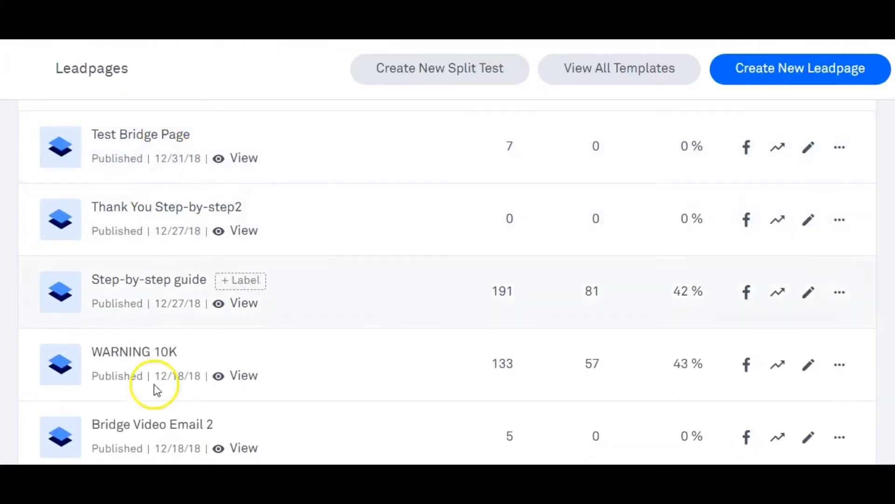
{"action": "scroll", "coordinate": [136, 335], "scroll_direction": "up", "scroll_amount": 2}
{"action": "scroll", "coordinate": [119, 297], "scroll_direction": "up", "scroll_amount": 2}
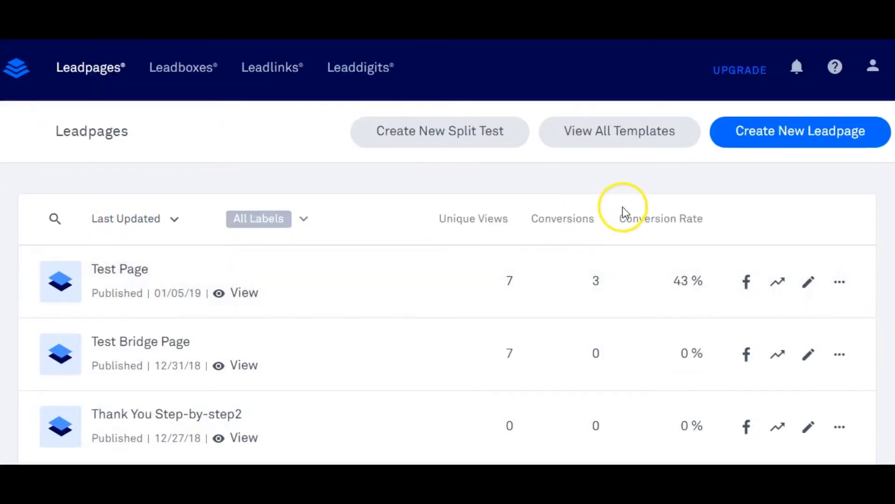
{"action": "left_click", "coordinate": [874, 70]}
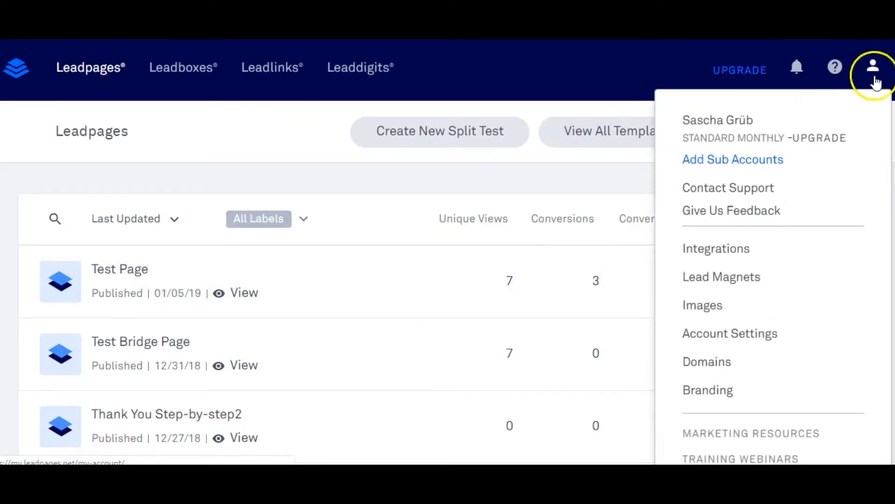
{"action": "left_click", "coordinate": [733, 250]}
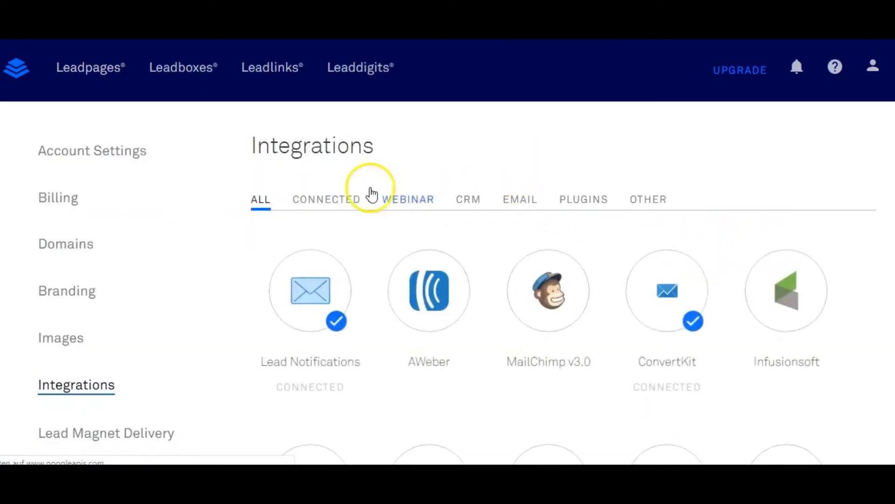
{"action": "scroll", "coordinate": [238, 202], "scroll_direction": "down", "scroll_amount": 3}
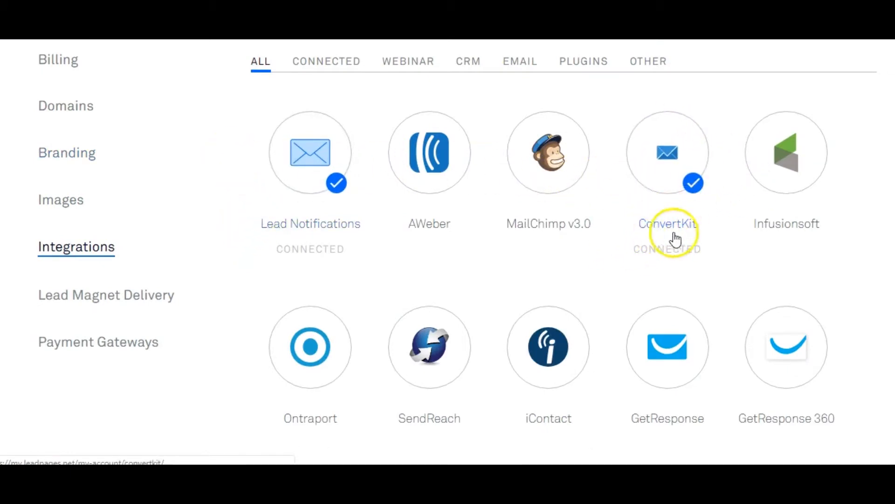
{"action": "left_click", "coordinate": [659, 161]}
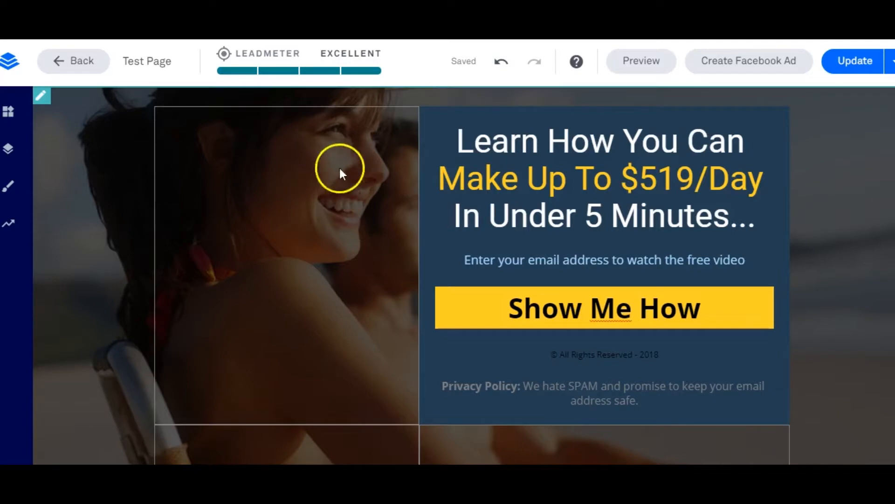
- Add the ConvertKit integration to the email form in the "Show Me How" button's Leadbox
{"action": "mouse_move", "coordinate": [579, 287]}
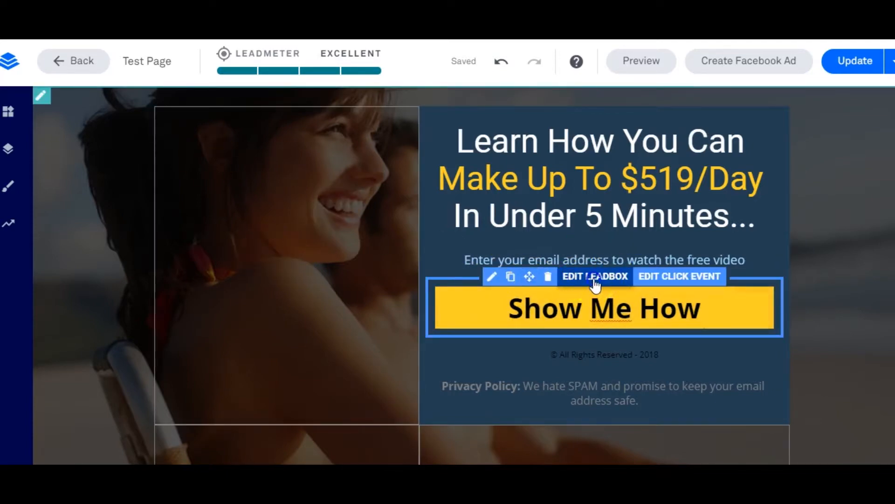
{"action": "left_click", "coordinate": [582, 277]}
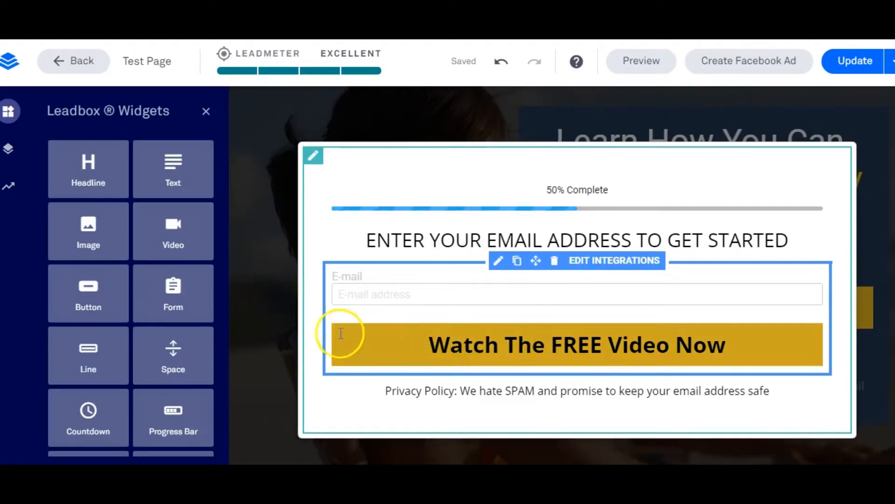
{"action": "left_click", "coordinate": [379, 335]}
{"action": "left_click", "coordinate": [412, 344]}
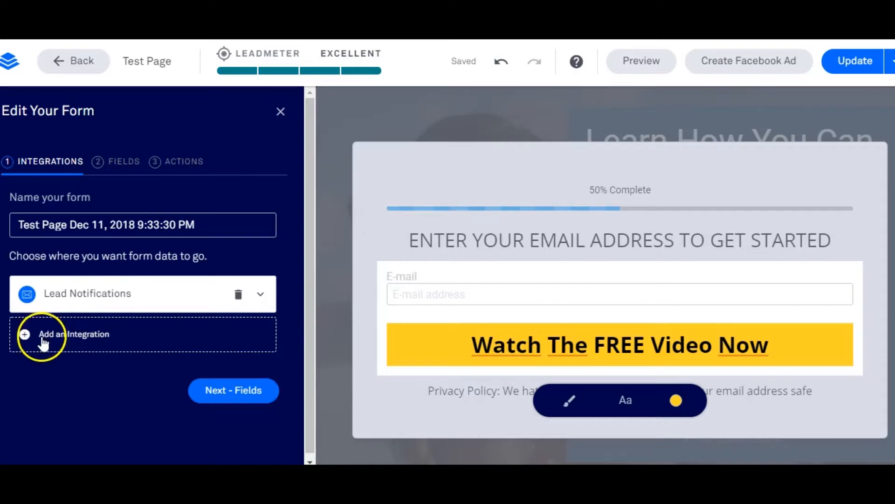
{"action": "left_click", "coordinate": [71, 341]}
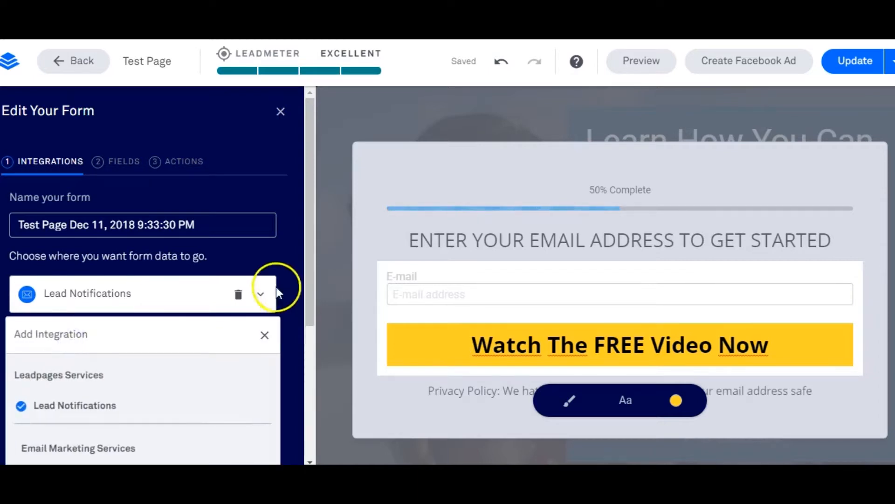
{"action": "scroll", "coordinate": [289, 280], "scroll_direction": "down", "scroll_amount": 3}
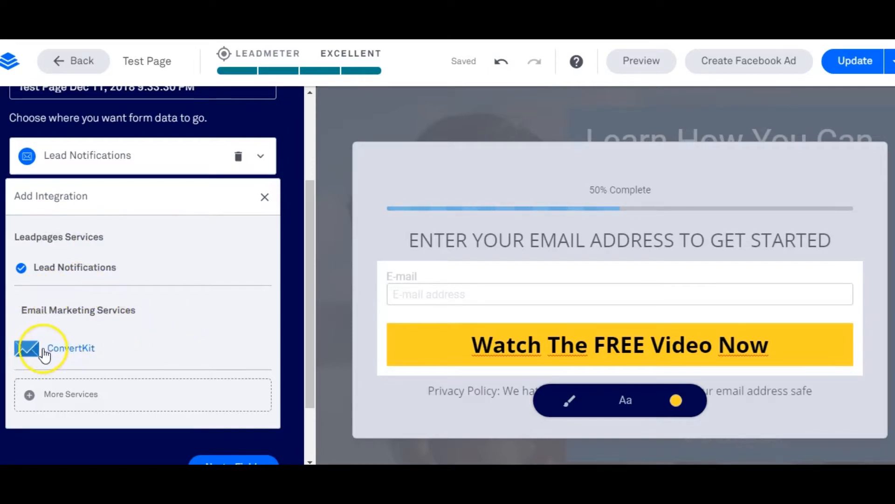
{"action": "left_click", "coordinate": [61, 351]}
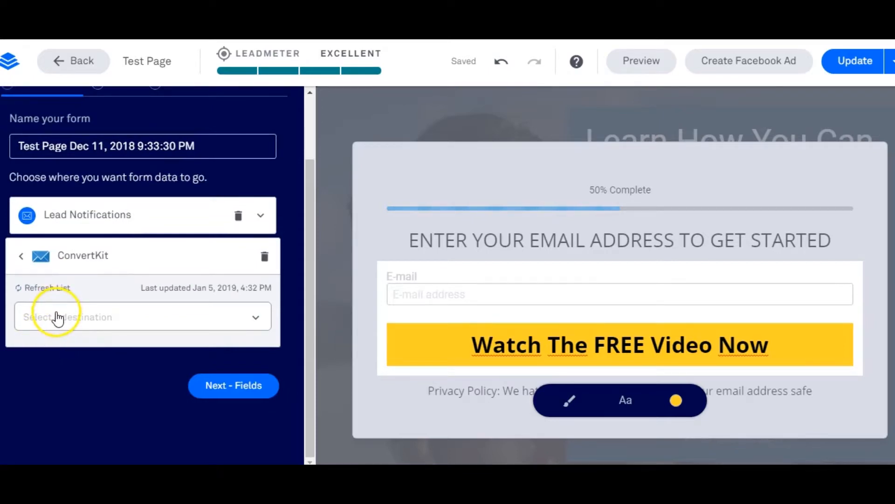
- Refresh the integration's destination list, and create a new inline form with the Clean template in ConvertKit
{"action": "left_click", "coordinate": [32, 290]}
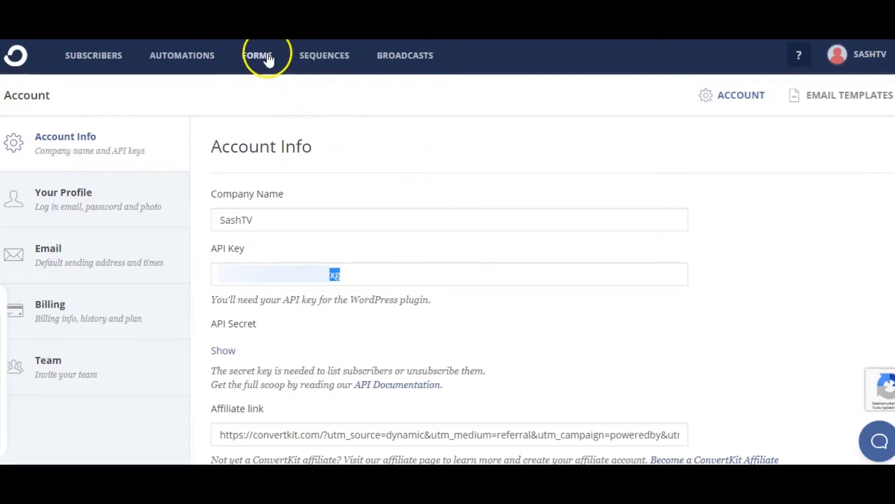
{"action": "left_click", "coordinate": [254, 58]}
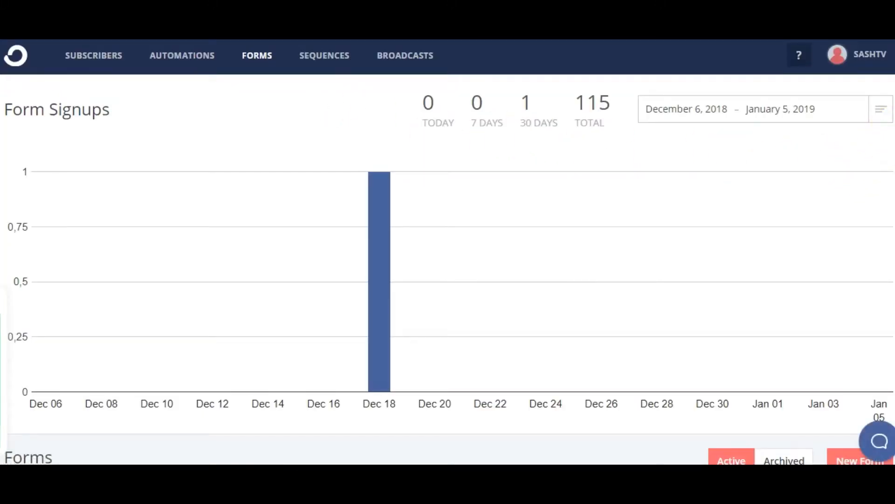
{"action": "scroll", "coordinate": [884, 364], "scroll_direction": "down", "scroll_amount": 2}
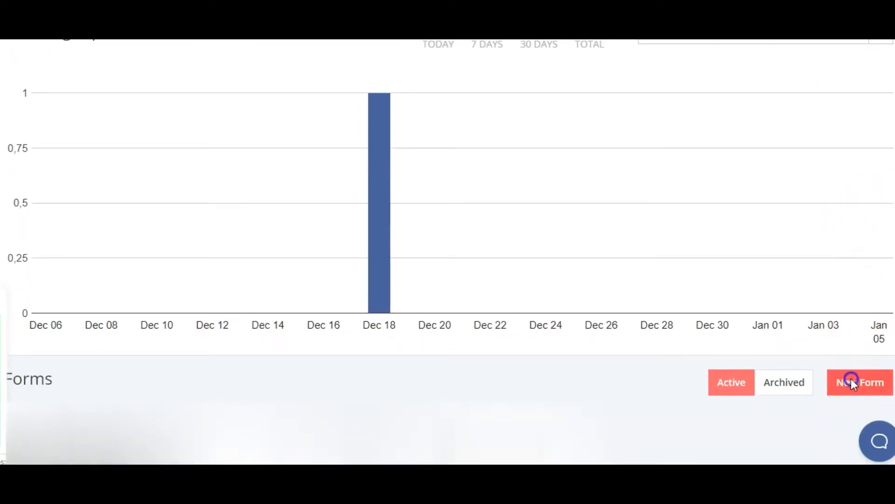
{"action": "left_click", "coordinate": [852, 379]}
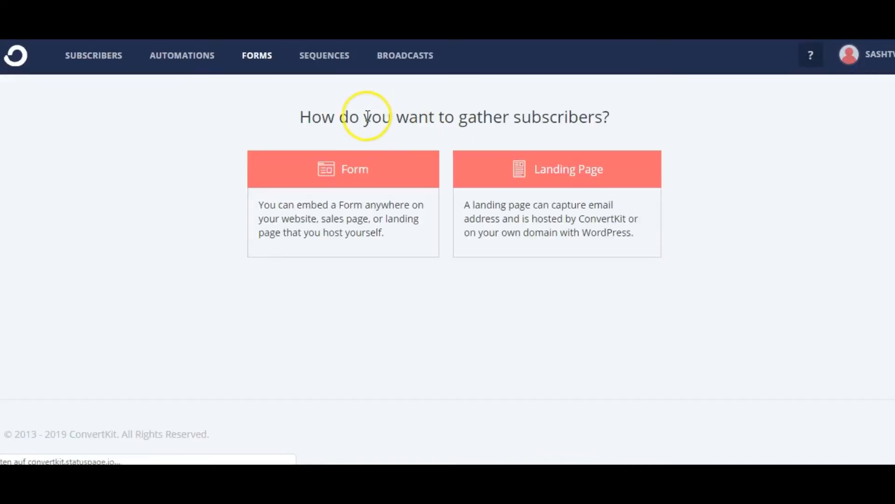
{"action": "left_click", "coordinate": [357, 177]}
{"action": "left_click", "coordinate": [296, 251]}
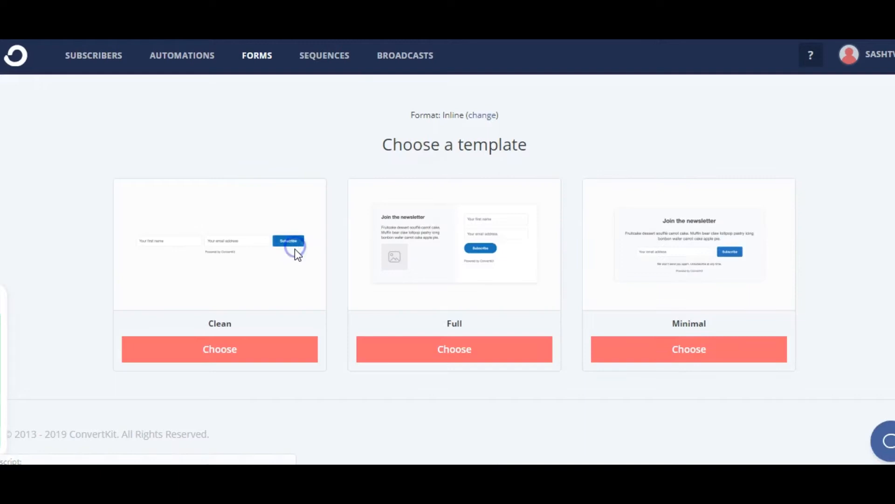
{"action": "left_click", "coordinate": [227, 345]}
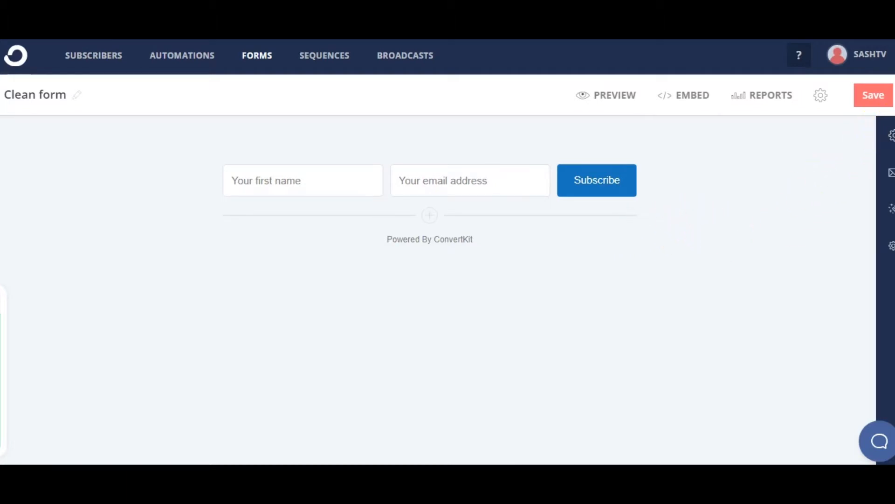
- Review the new form's settings, disable its incentive email and save the form
{"action": "left_click", "coordinate": [892, 135]}
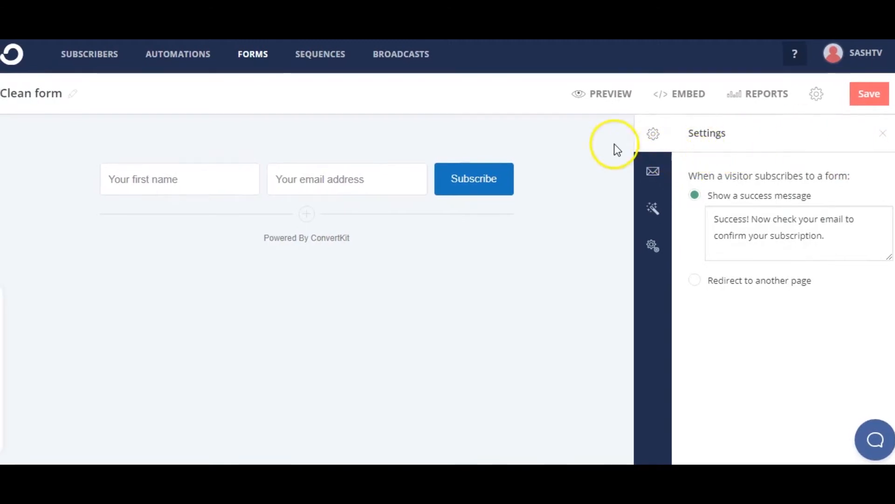
{"action": "left_click", "coordinate": [645, 133]}
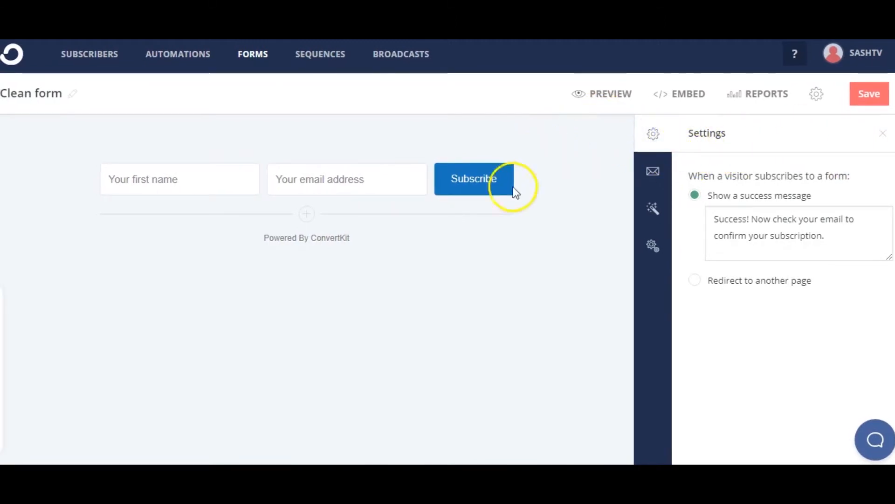
{"action": "left_click", "coordinate": [883, 134]}
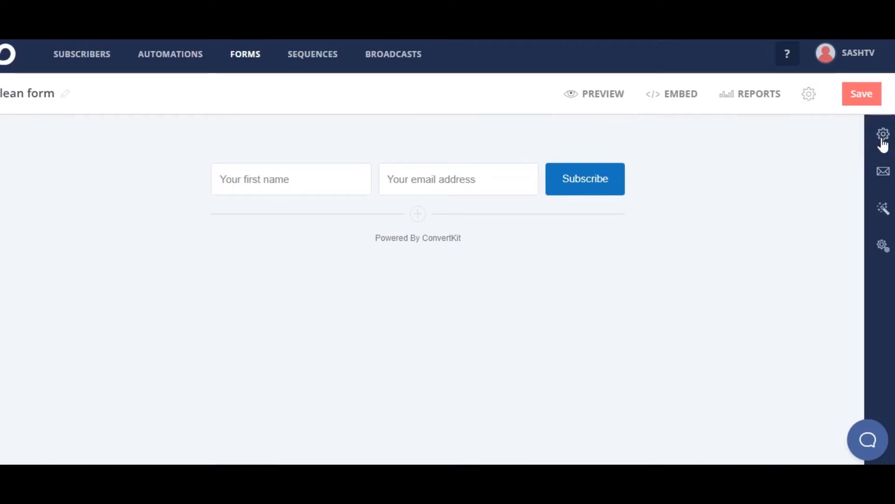
{"action": "left_click", "coordinate": [883, 139]}
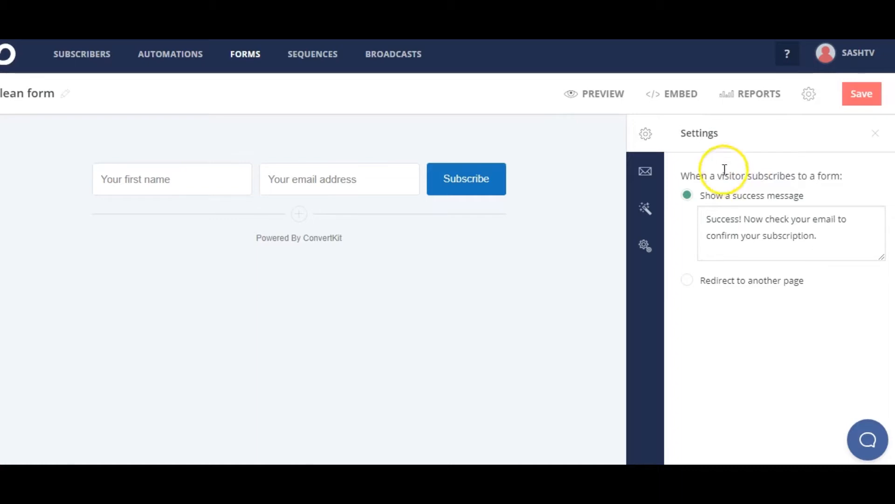
{"action": "left_click", "coordinate": [646, 174]}
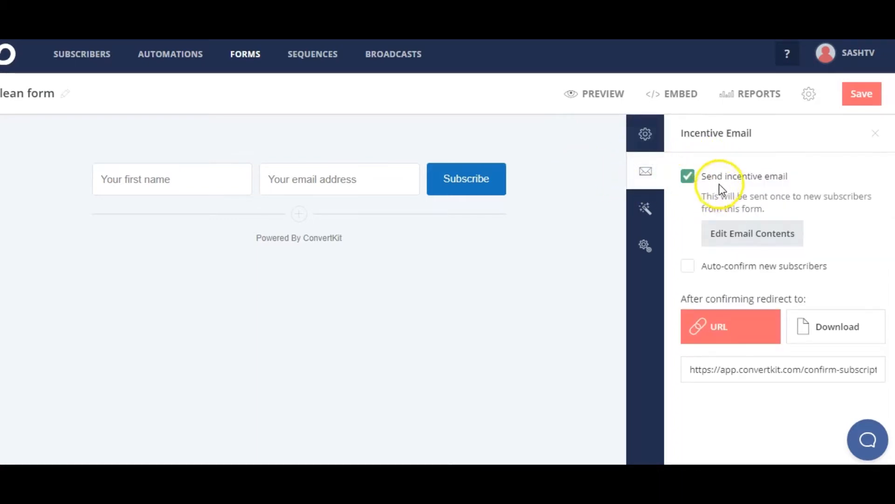
{"action": "left_click", "coordinate": [690, 181]}
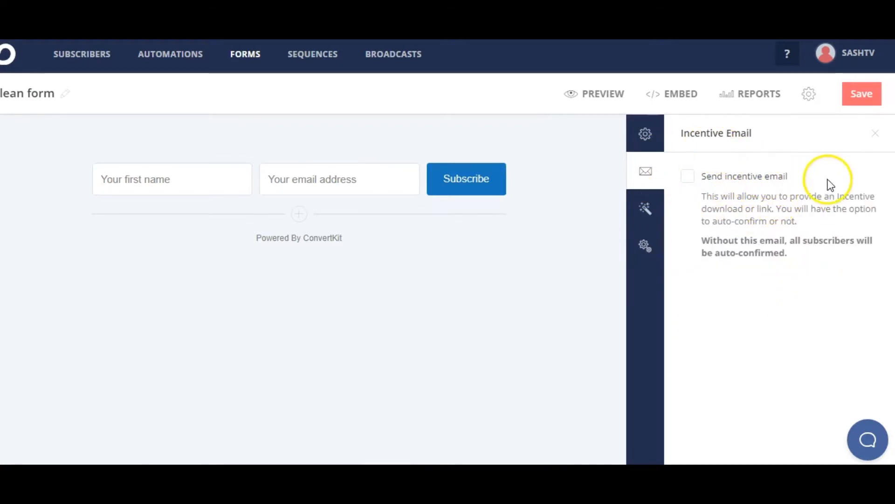
{"action": "left_click", "coordinate": [865, 96]}
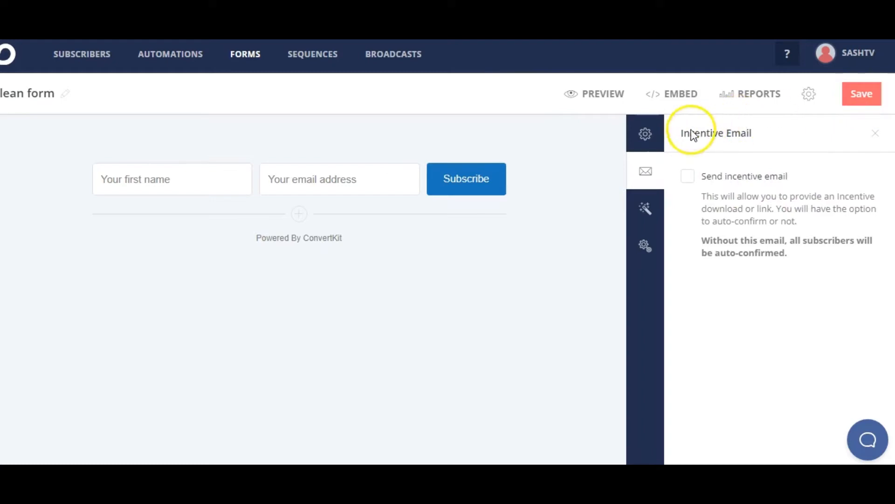
{"action": "left_click", "coordinate": [875, 134]}
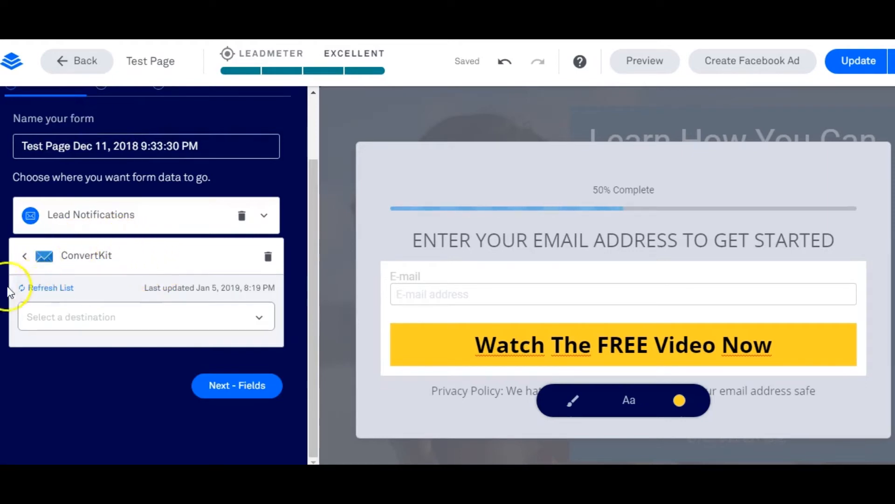
- Refresh the ConvertKit destinations in Leadpages, and in ConvertKit rename the new form as Test and save it
{"action": "left_click", "coordinate": [41, 290]}
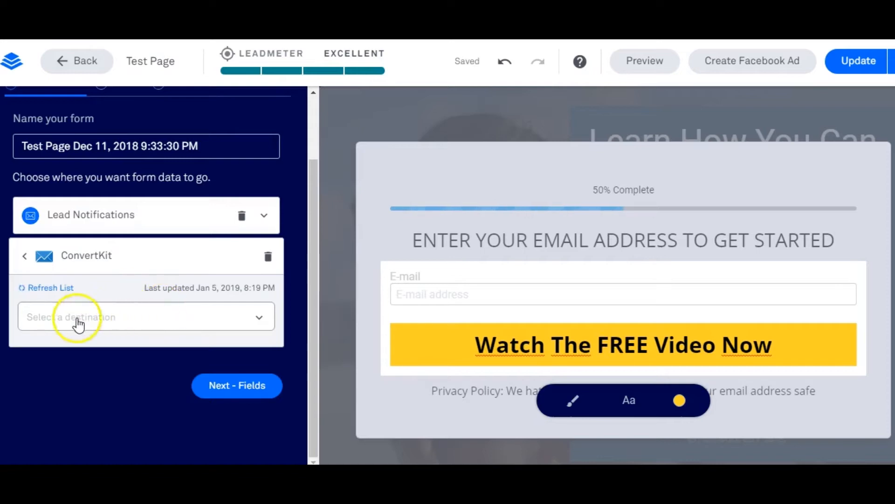
{"action": "left_click", "coordinate": [101, 321]}
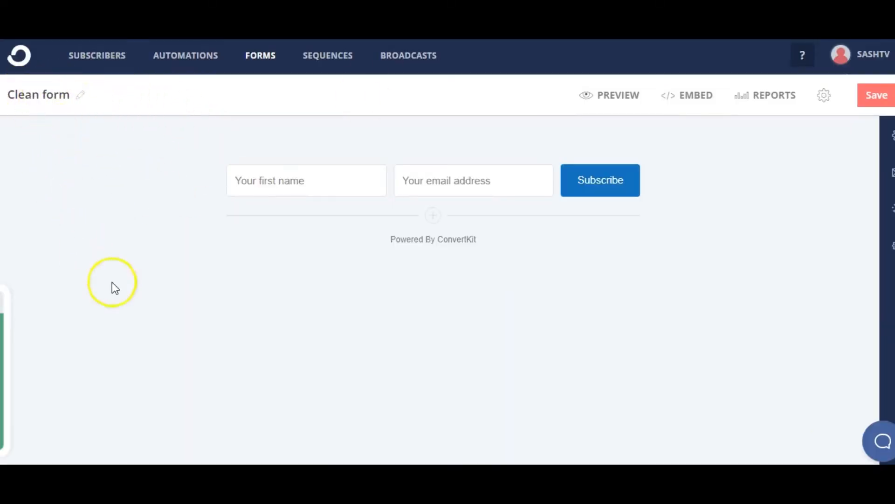
{"action": "left_click", "coordinate": [78, 97]}
{"action": "left_click_drag", "start_coordinate": [77, 97], "coordinate": [13, 99]}
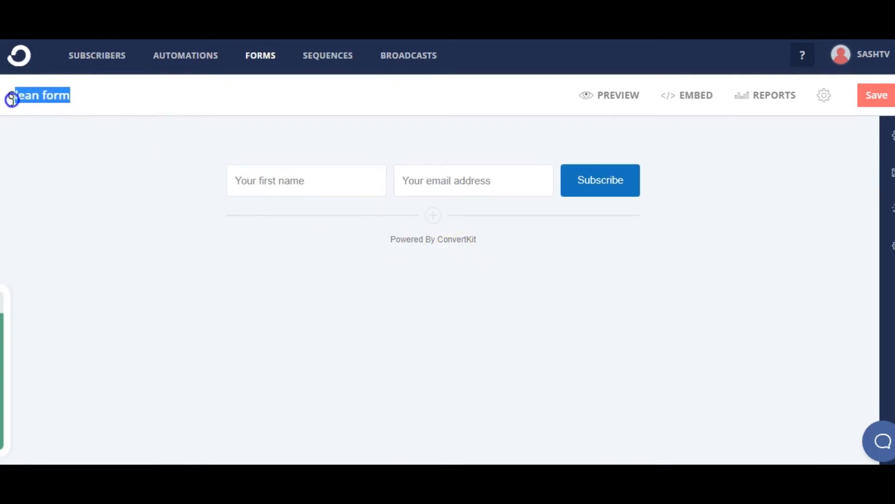
{"action": "key", "text": "BackSpace"}
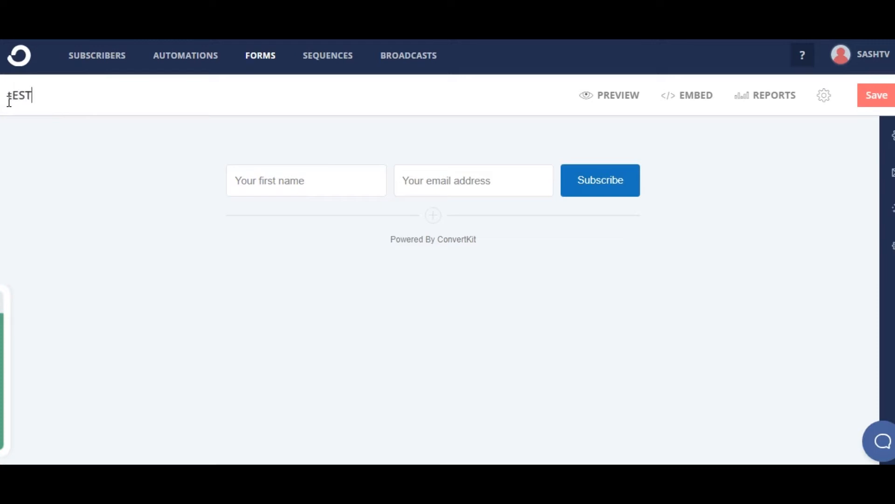
{"action": "key", "text": "ctrl+a"}
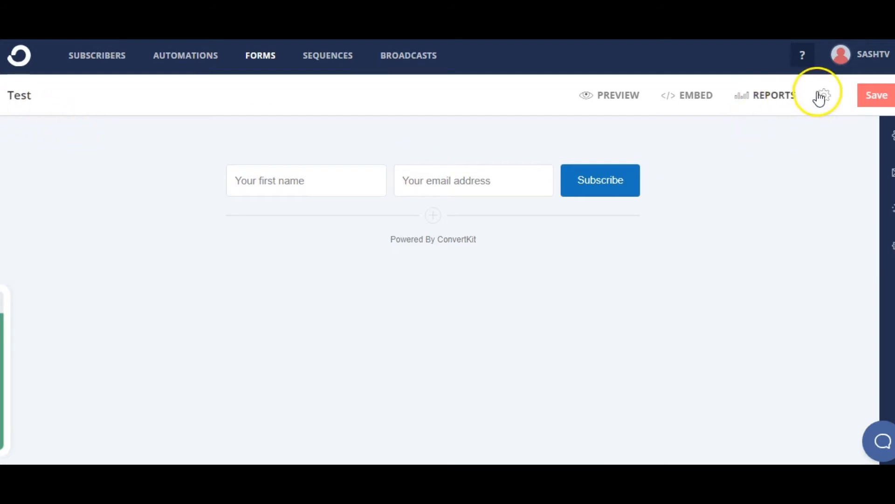
{"action": "left_click", "coordinate": [873, 95]}
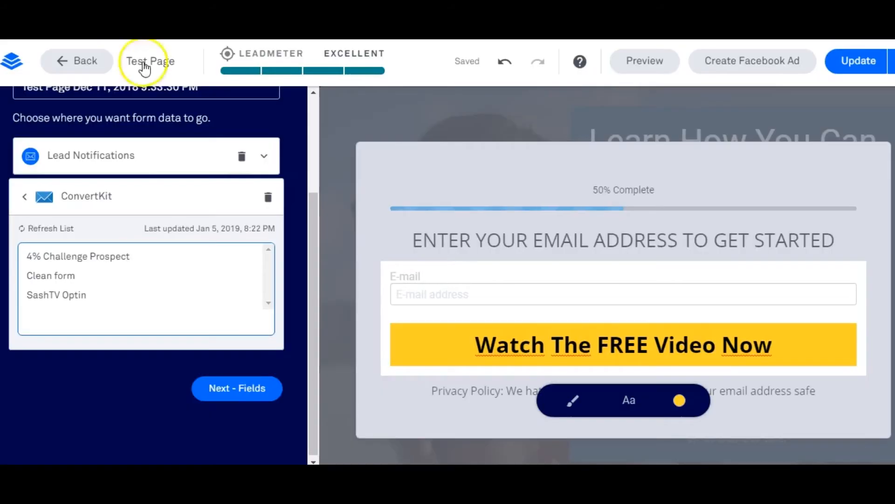
- Switch to Leadpages, refresh the ConvertKit destination list and choose Test as the form's destination
{"action": "left_click", "coordinate": [40, 233]}
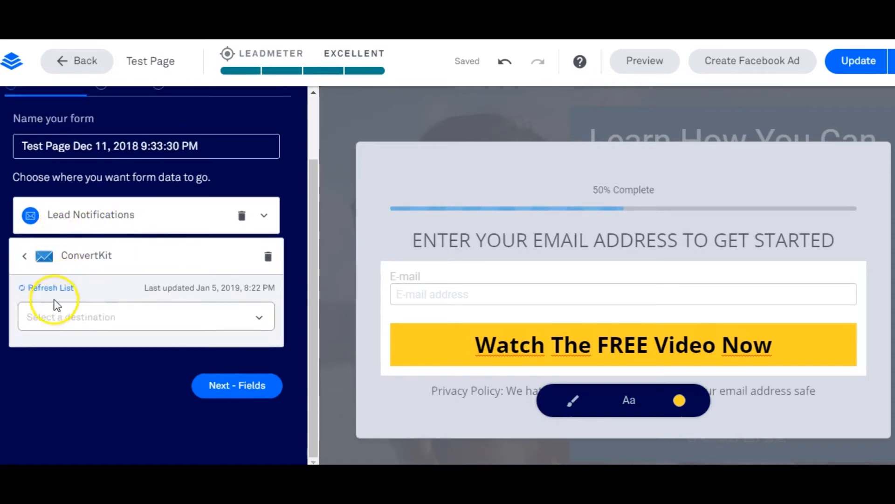
{"action": "left_click", "coordinate": [96, 325]}
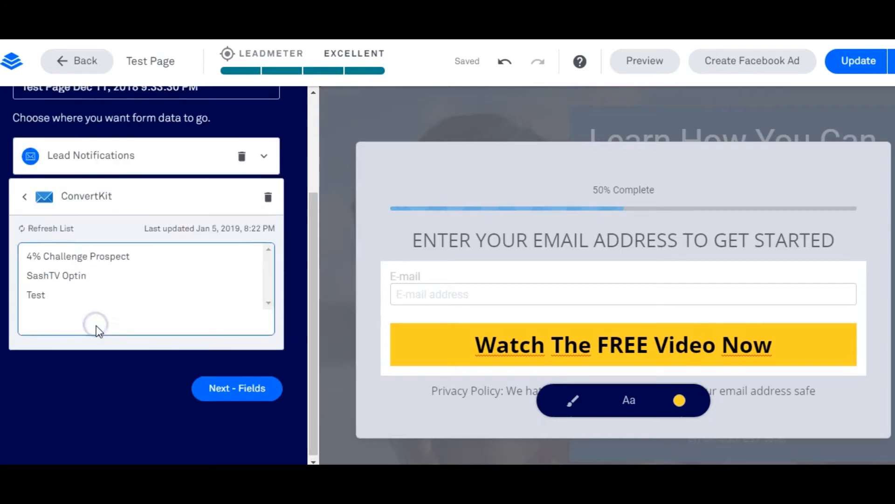
{"action": "left_click", "coordinate": [35, 299]}
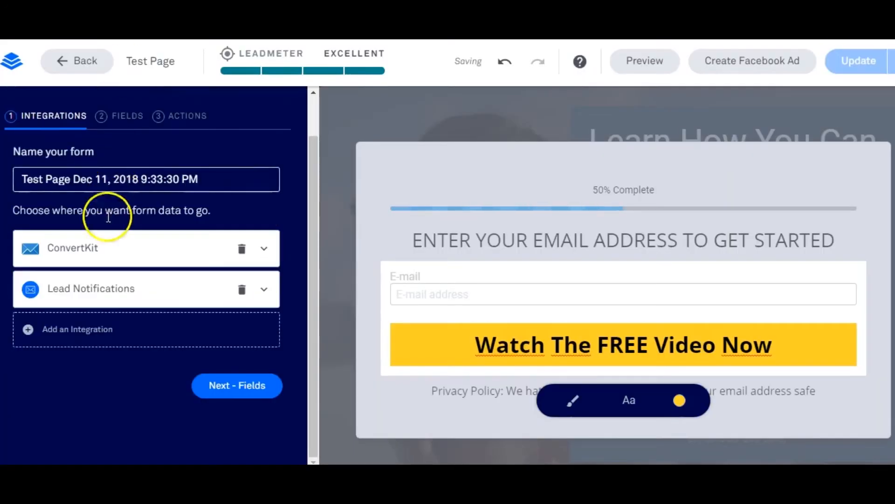
- Check the details of both form integrations and delete the Lead Notifications integration
{"action": "left_click", "coordinate": [117, 305]}
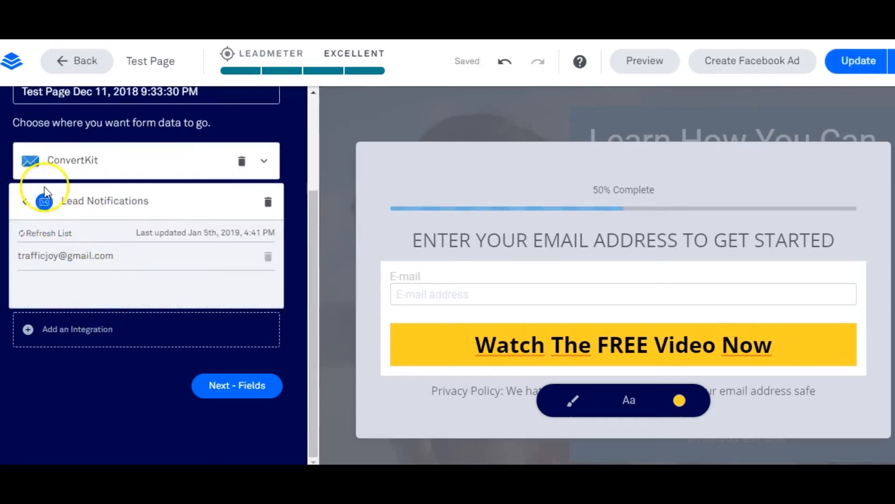
{"action": "left_click", "coordinate": [50, 164]}
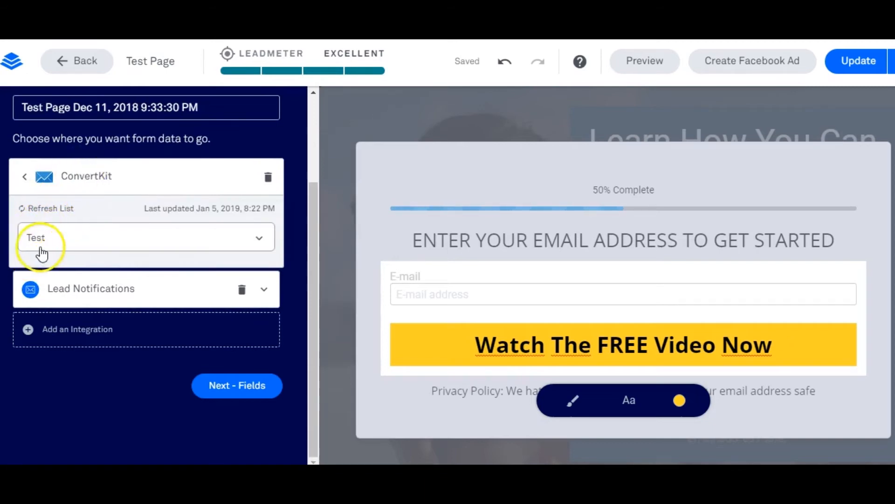
{"action": "left_click", "coordinate": [242, 291]}
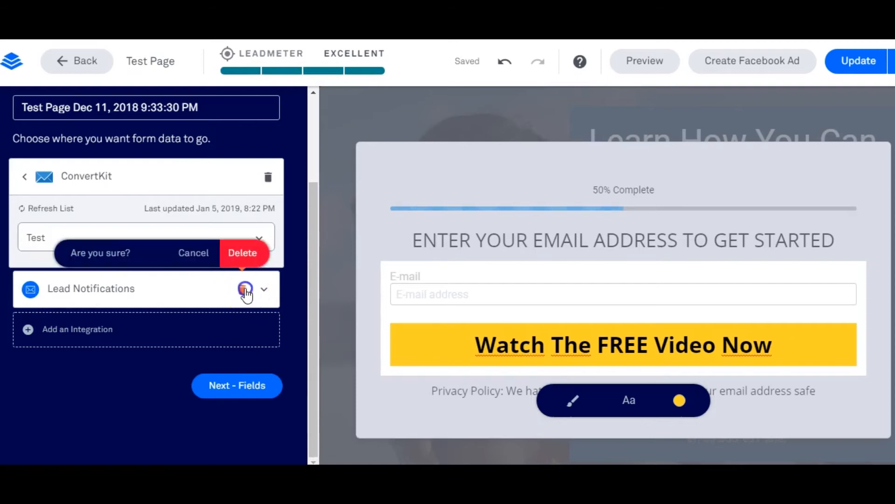
{"action": "left_click", "coordinate": [242, 256]}
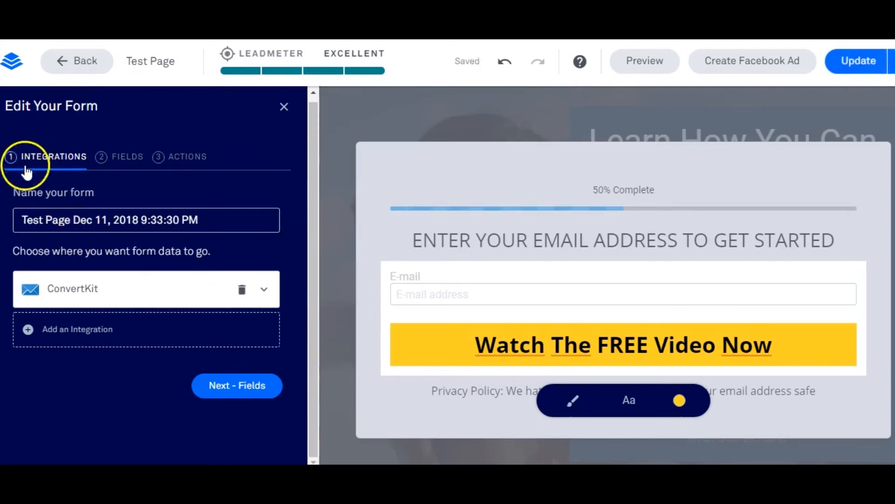
- Open the E-mail field's settings in the form and clear its label
{"action": "left_click", "coordinate": [125, 159]}
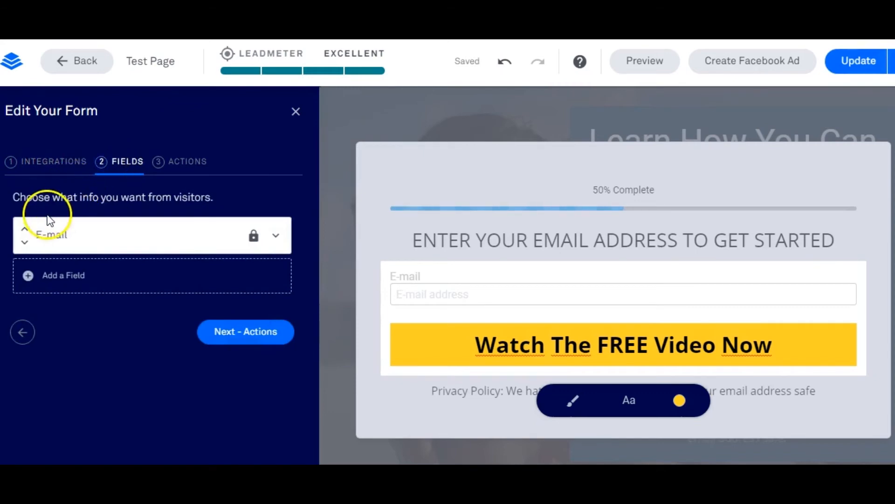
{"action": "left_click", "coordinate": [96, 239]}
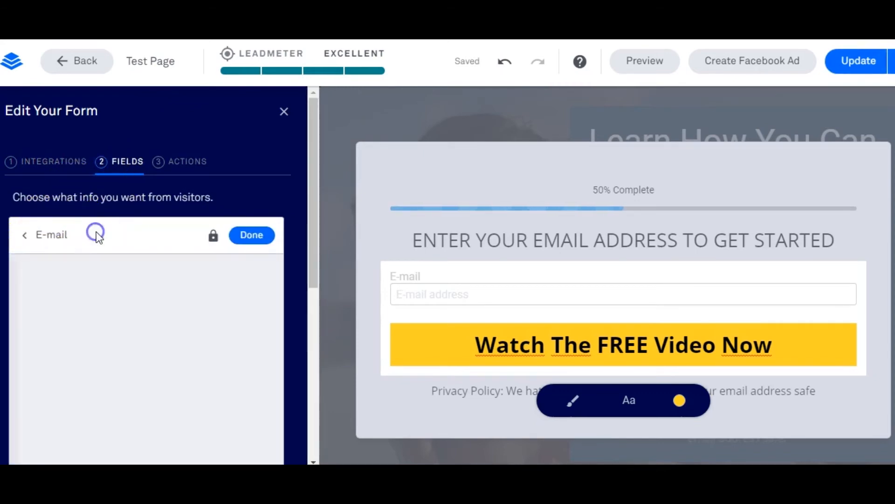
{"action": "scroll", "coordinate": [150, 177], "scroll_direction": "down", "scroll_amount": 2}
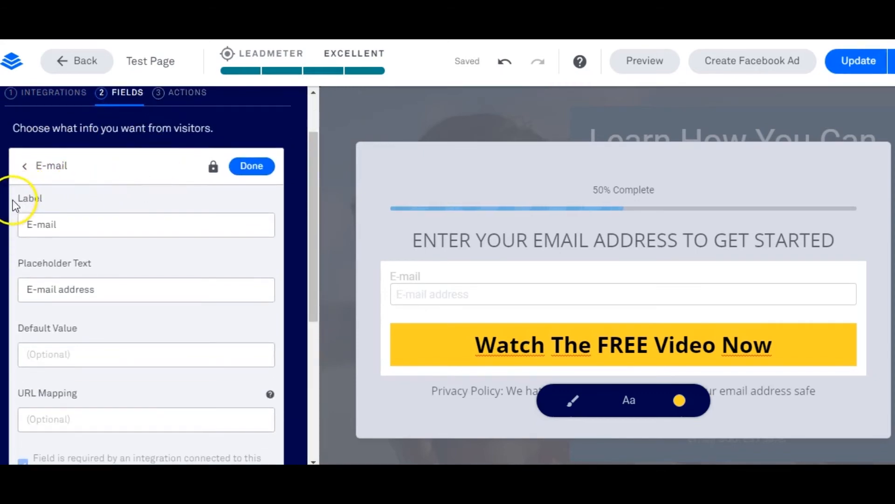
{"action": "left_click_drag", "start_coordinate": [18, 198], "coordinate": [49, 208]}
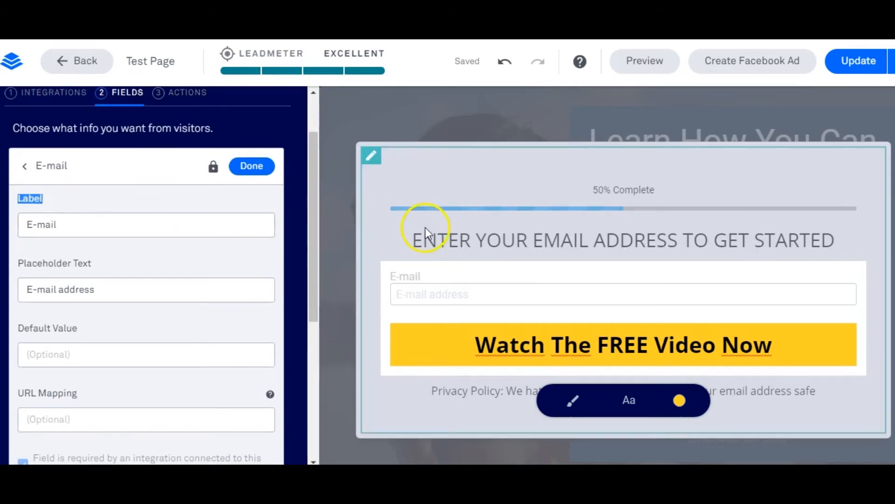
{"action": "left_click_drag", "start_coordinate": [392, 276], "coordinate": [424, 274]}
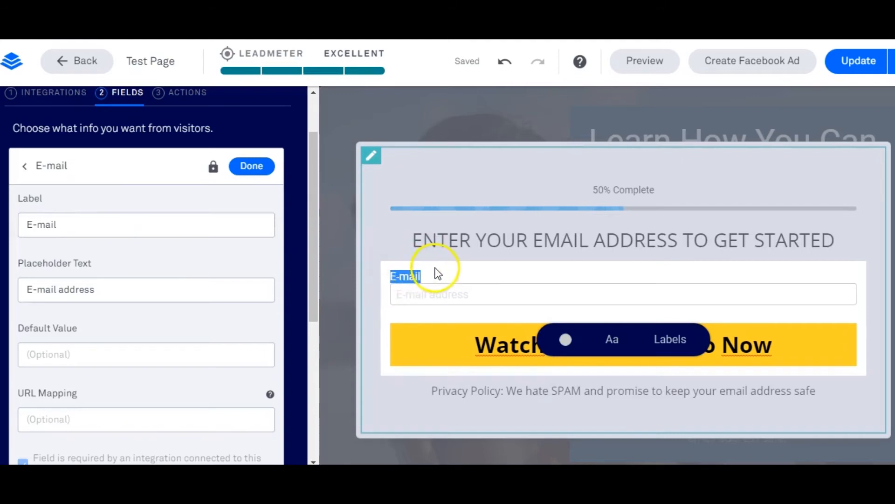
{"action": "left_click_drag", "start_coordinate": [104, 224], "coordinate": [8, 221]}
{"action": "key", "text": "BackSpace"}
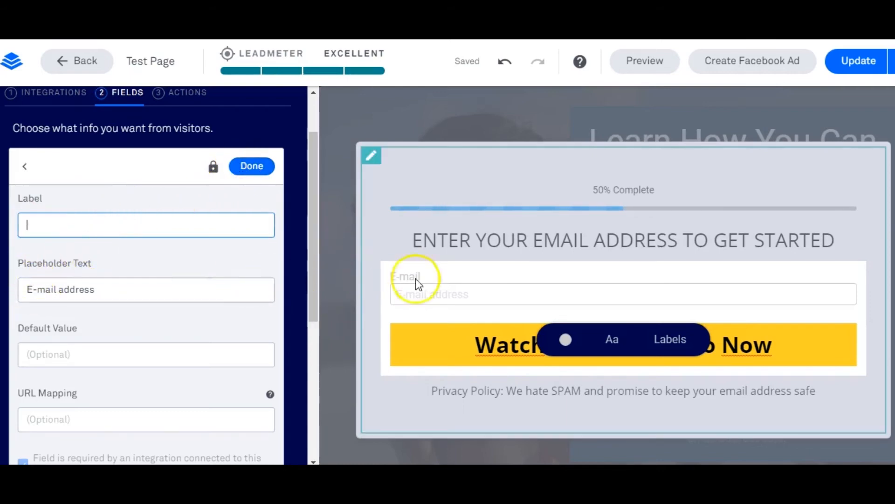
- Change the email field's placeholder text to "Enter Your Best Email Address" and apply the field's settings
{"action": "left_click_drag", "start_coordinate": [485, 294], "coordinate": [405, 300]}
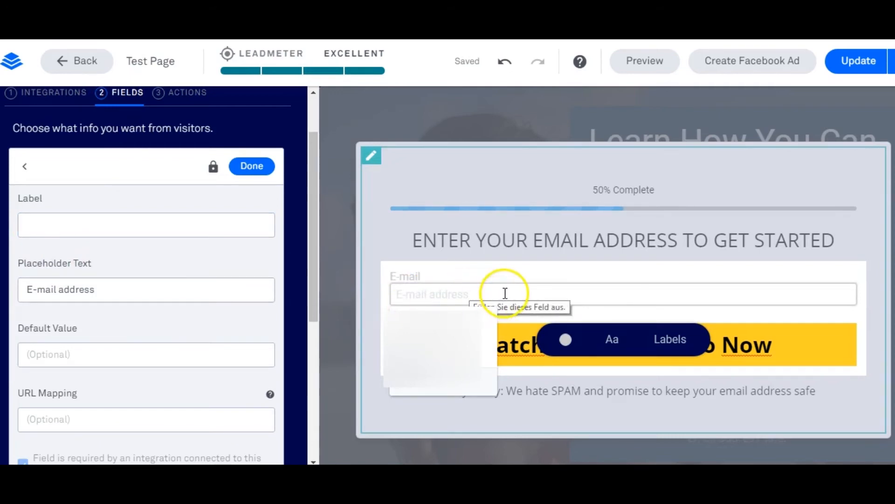
{"action": "left_click", "coordinate": [35, 289]}
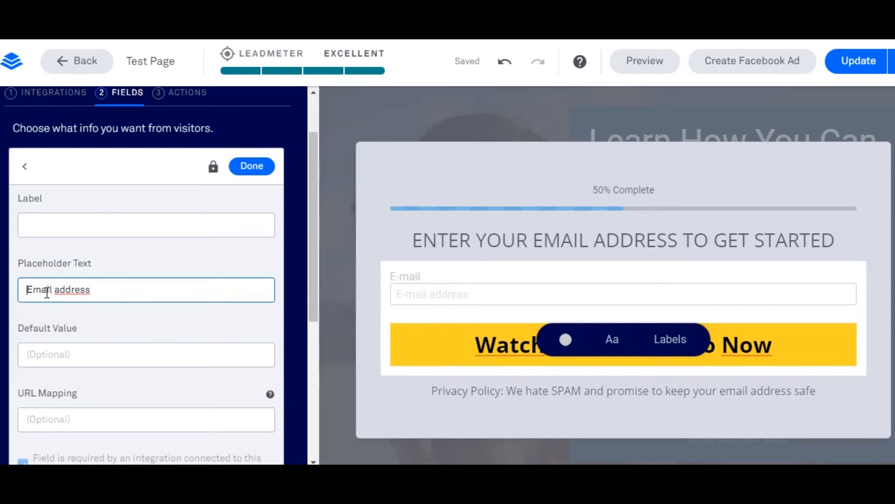
{"action": "type", "text": "Enter "}
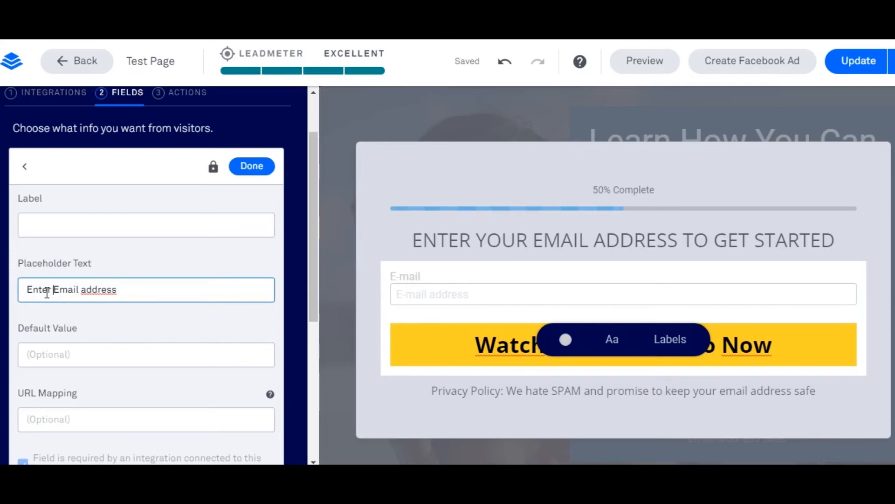
{"action": "type", "text": "Your Best"}
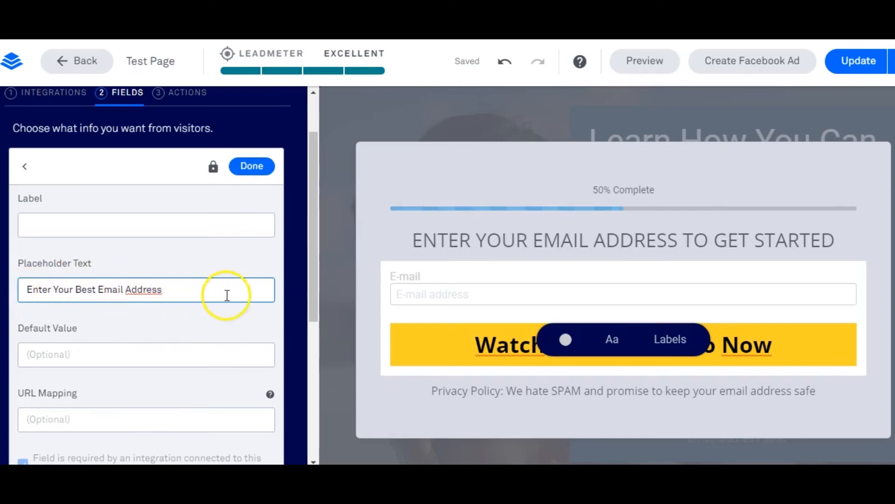
{"action": "scroll", "coordinate": [228, 300], "scroll_direction": "down", "scroll_amount": 3}
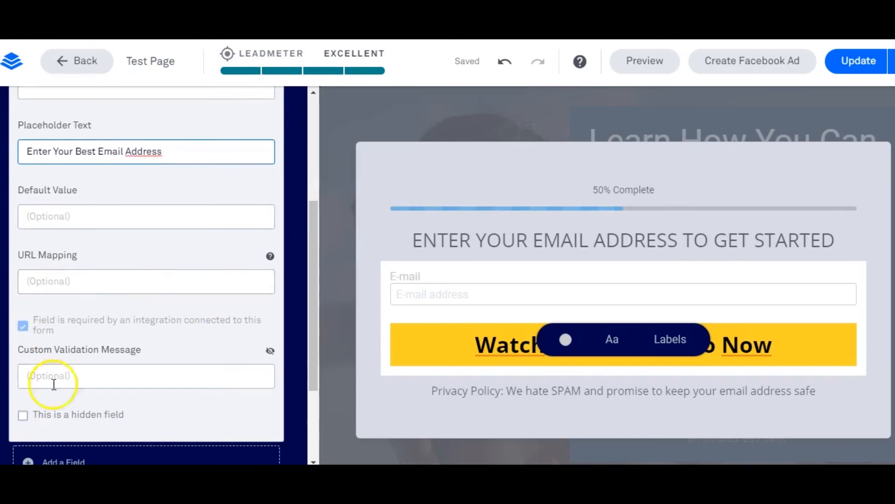
{"action": "scroll", "coordinate": [187, 396], "scroll_direction": "up", "scroll_amount": 5}
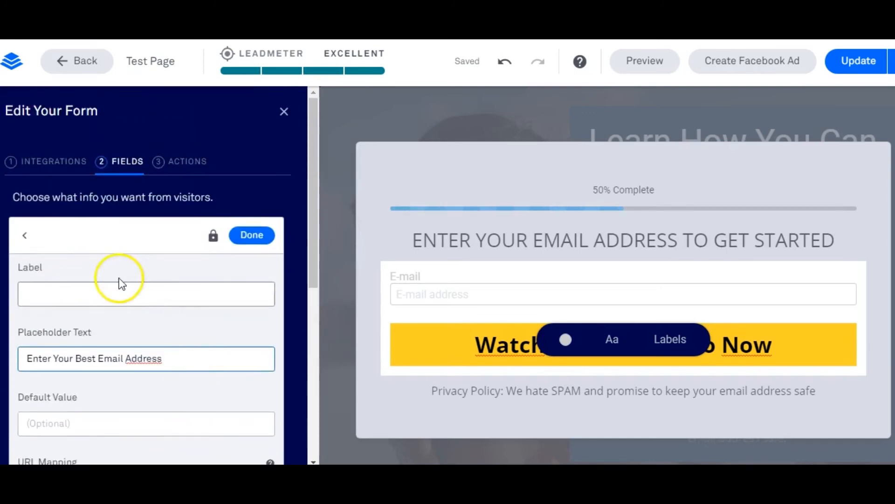
{"action": "left_click", "coordinate": [252, 236]}
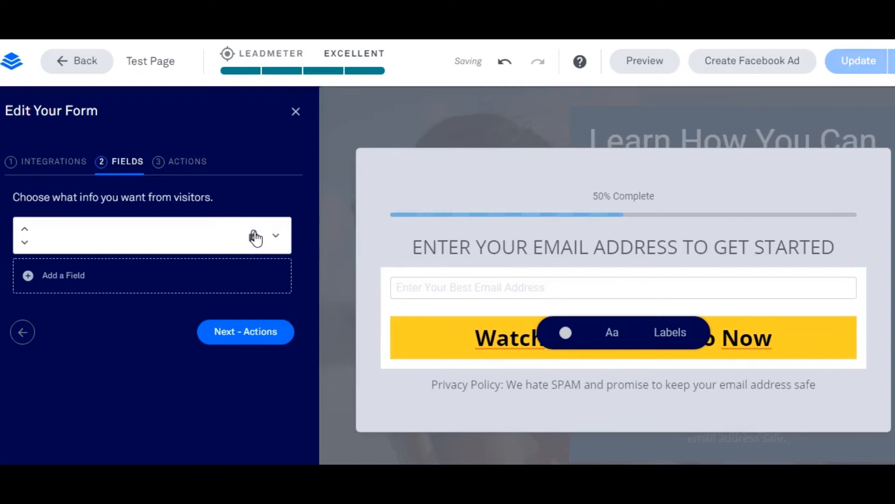
- Set the text size of the form's email input to 7 and publish the page update
{"action": "left_click", "coordinate": [188, 162]}
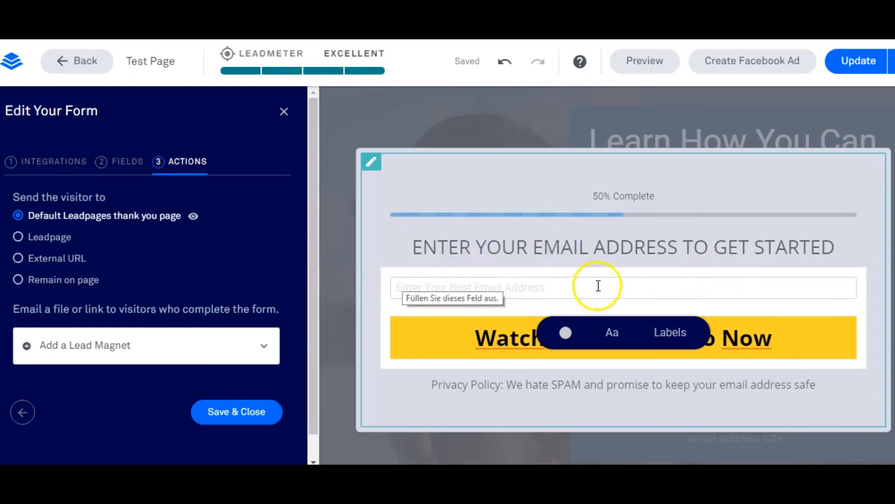
{"action": "left_click", "coordinate": [613, 334]}
{"action": "left_click_drag", "start_coordinate": [620, 363], "coordinate": [633, 370]}
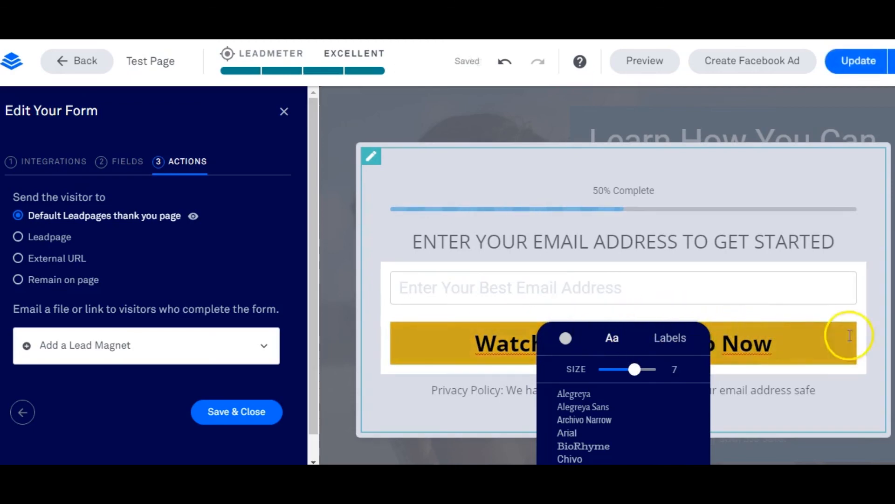
{"action": "left_click", "coordinate": [878, 319]}
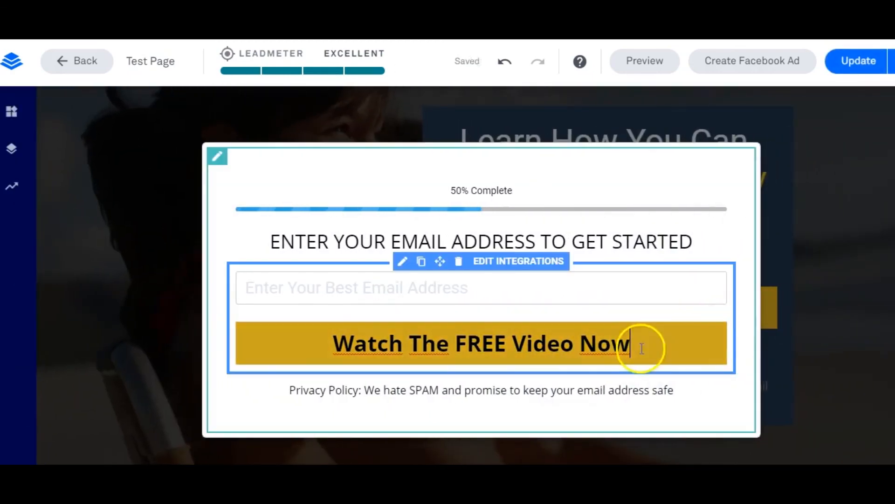
{"action": "left_click", "coordinate": [858, 68]}
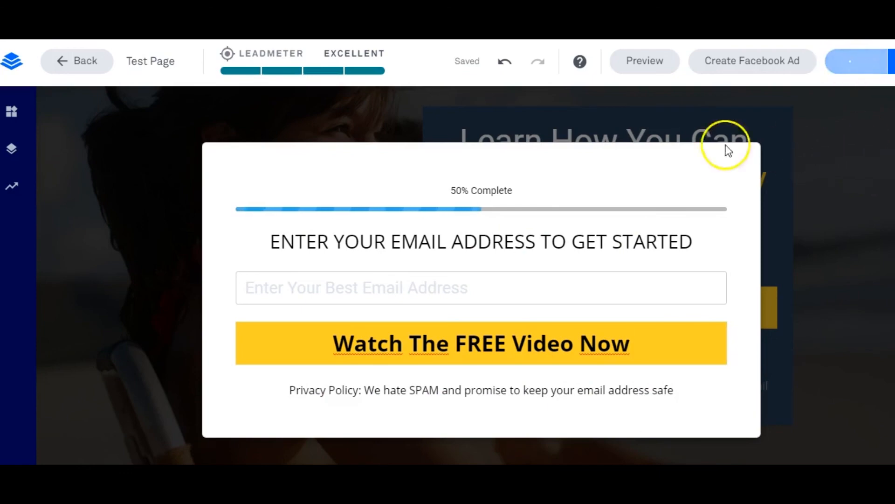